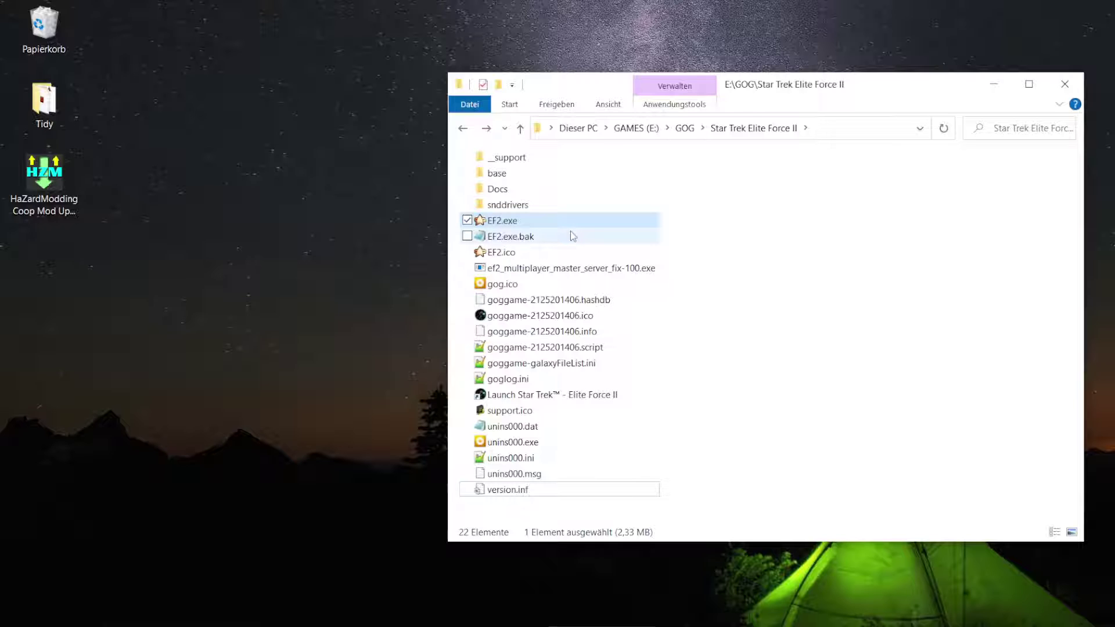
- Launch EF2.exe from the Star Trek Elite Force II install folder
{"action": "mouse_move", "coordinate": [574, 236]}
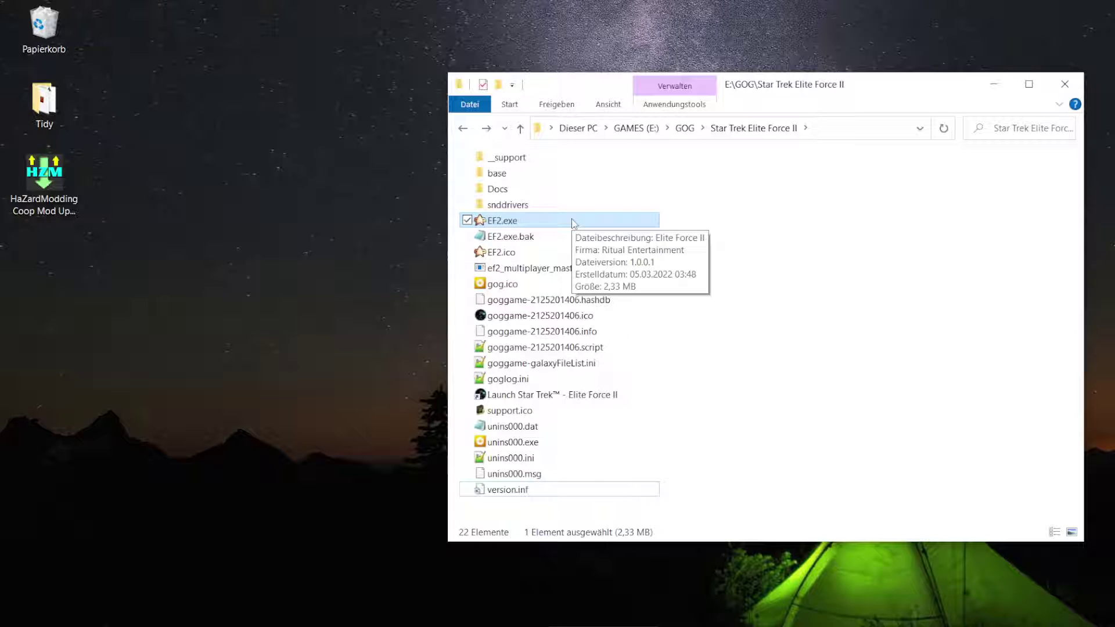
{"action": "double_click", "coordinate": [574, 222]}
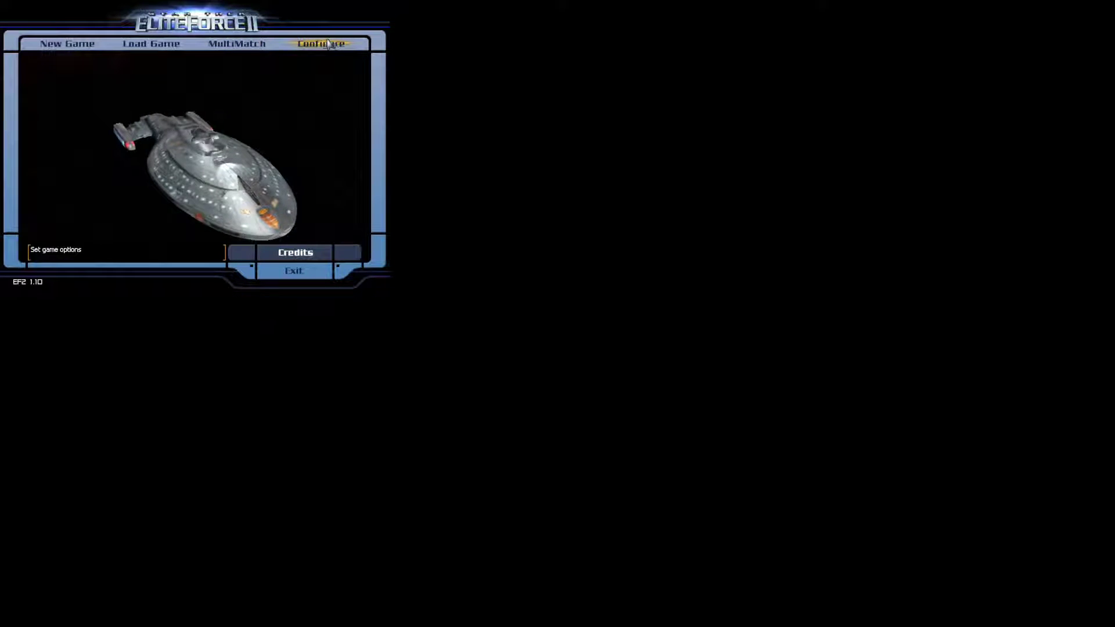
- Lower the Master Volume to about half in the game's Audio settings
{"action": "left_click", "coordinate": [328, 45]}
{"action": "left_click", "coordinate": [235, 44]}
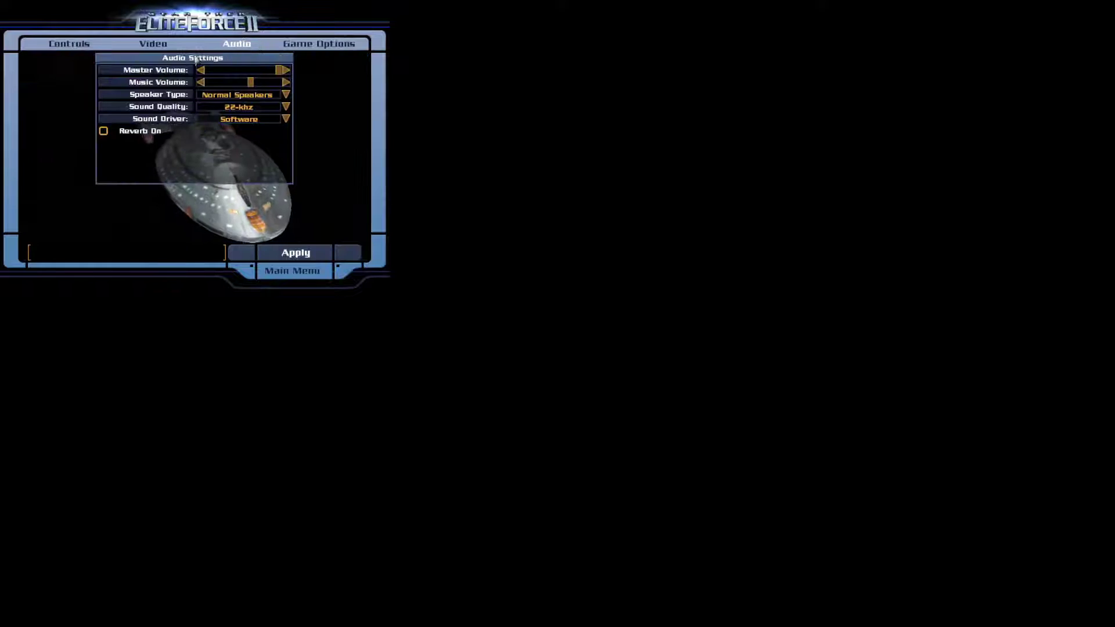
{"action": "left_click_drag", "start_coordinate": [279, 70], "coordinate": [234, 72]}
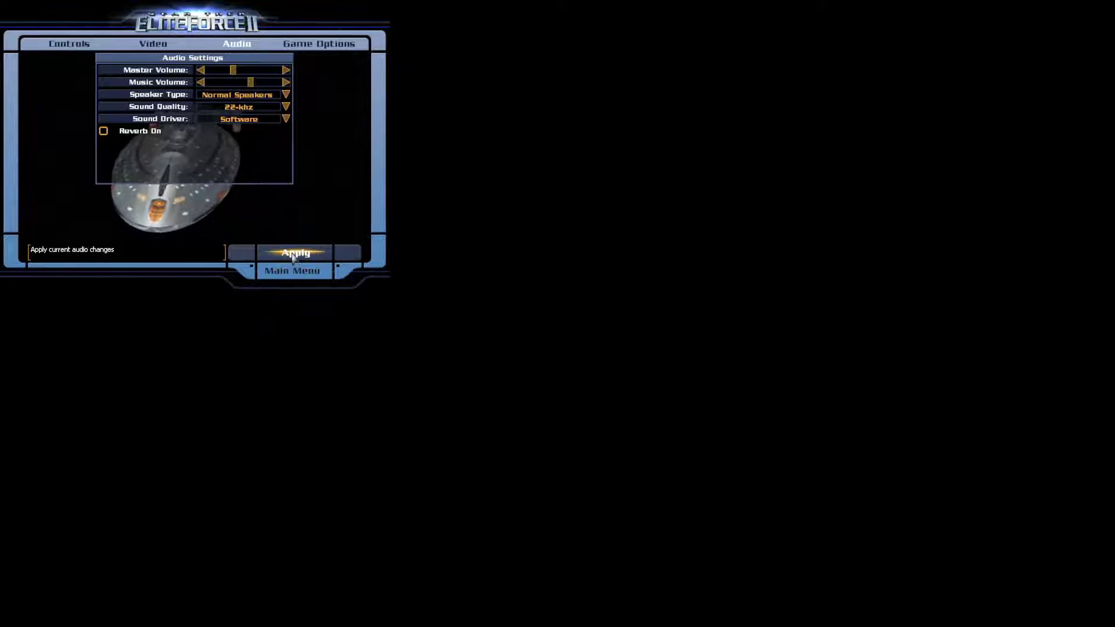
- Keep 640 x 480, untick Full Screen, and apply the video settings
{"action": "left_click", "coordinate": [174, 47]}
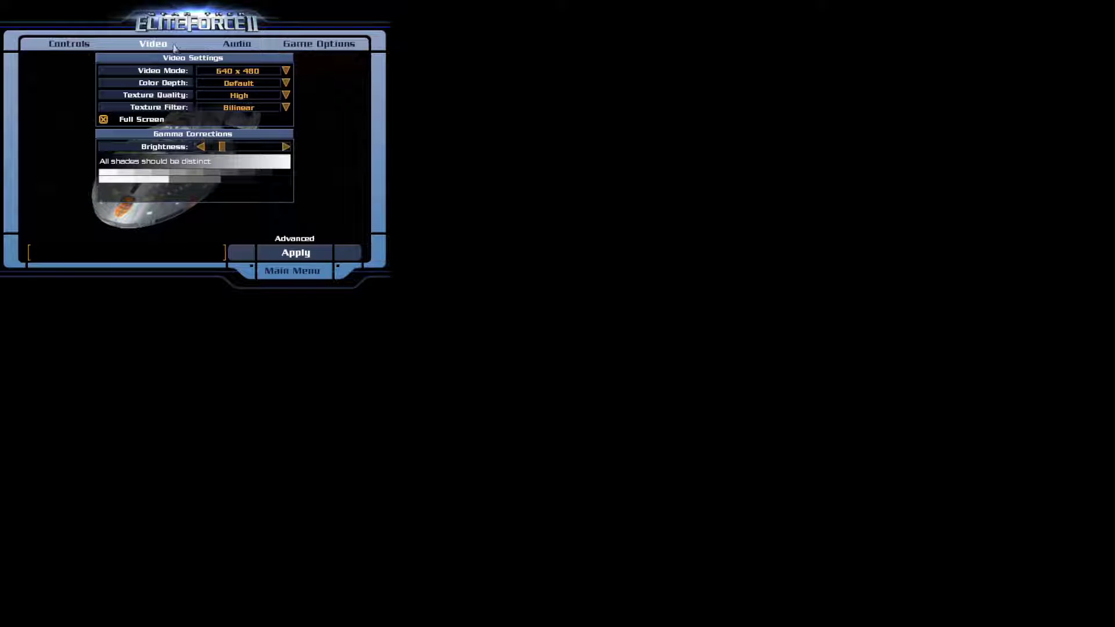
{"action": "left_click", "coordinate": [285, 70]}
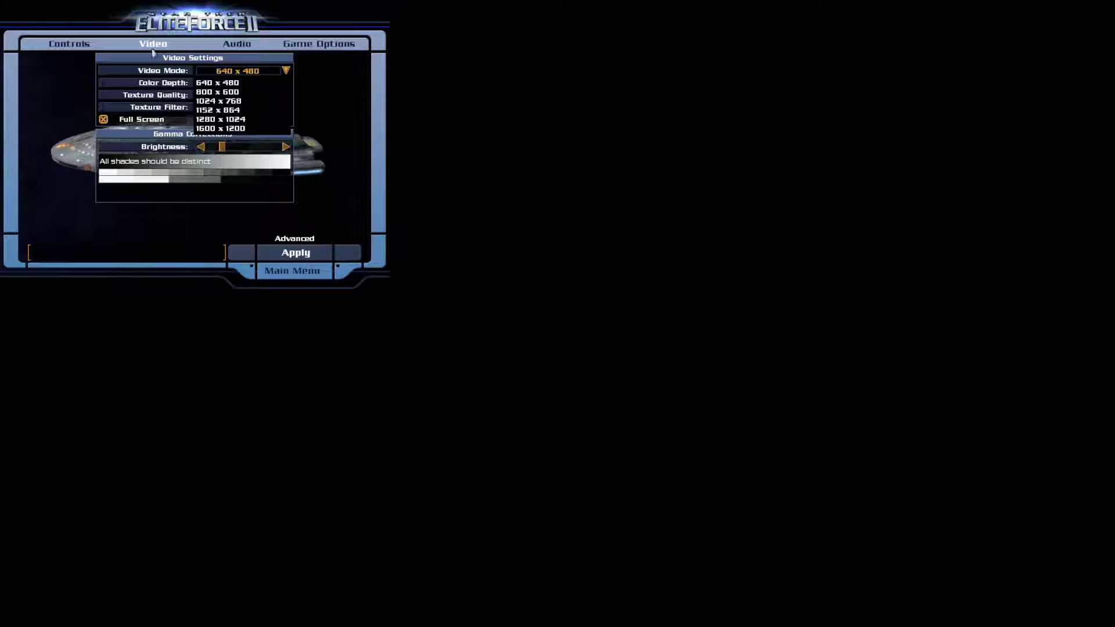
{"action": "left_click", "coordinate": [286, 70]}
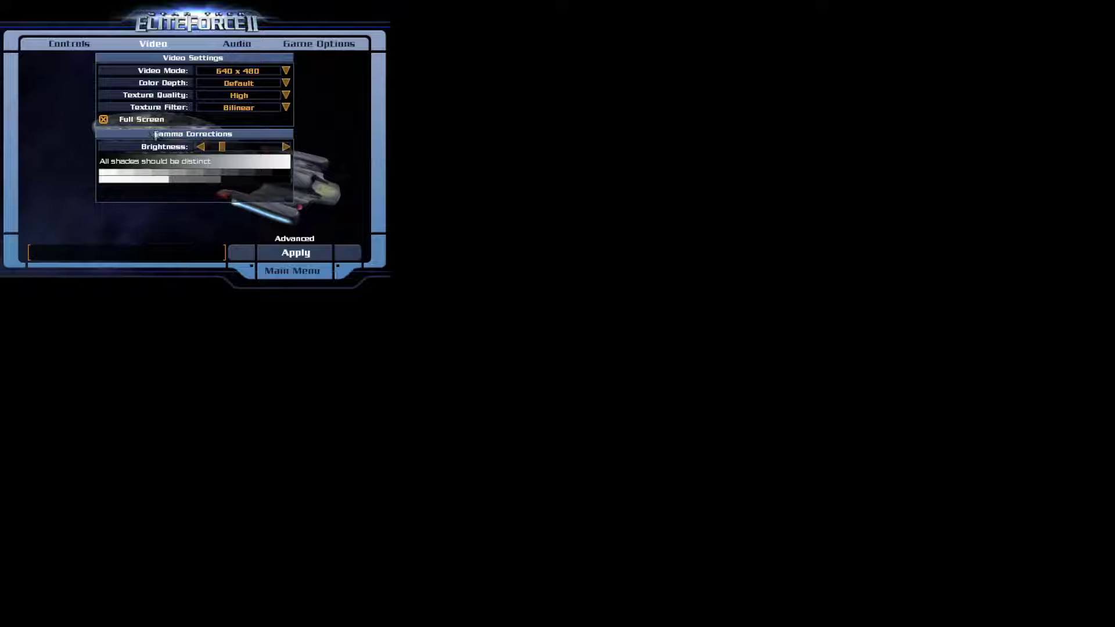
{"action": "left_click", "coordinate": [128, 125]}
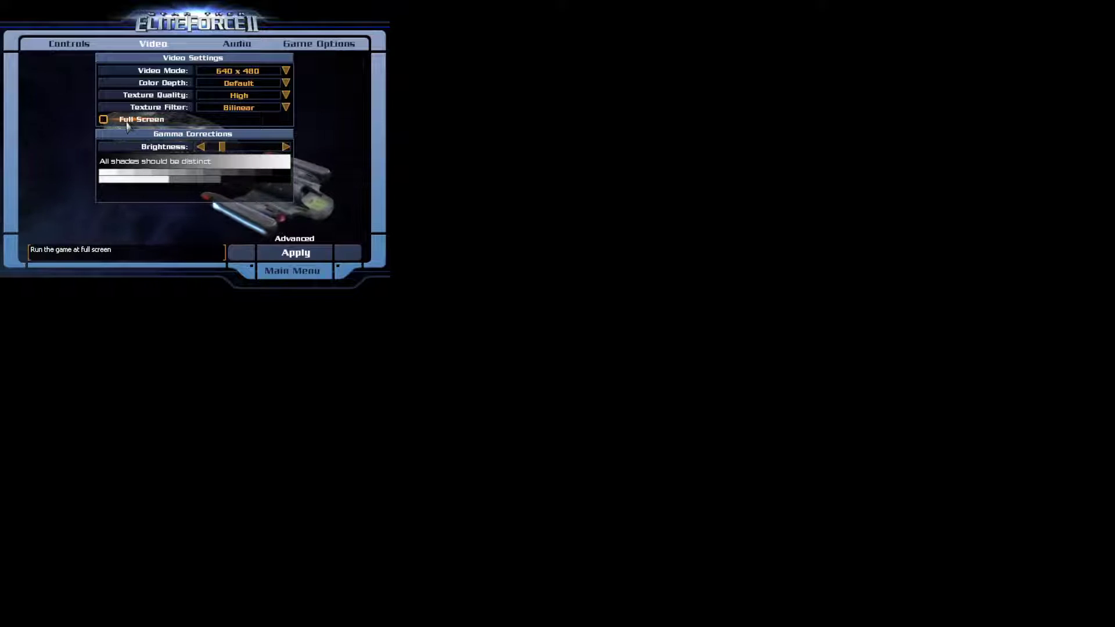
{"action": "left_click", "coordinate": [298, 253]}
- Confirm the restart, then quit Elite Force II from its main menu
{"action": "left_click", "coordinate": [194, 181]}
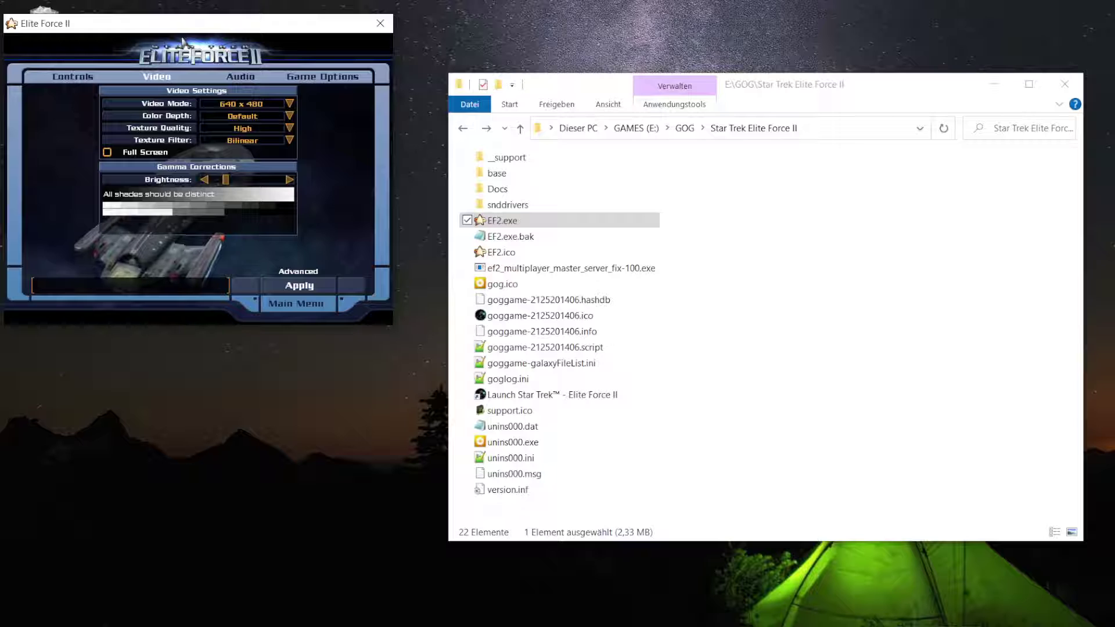
{"action": "left_click", "coordinate": [303, 312]}
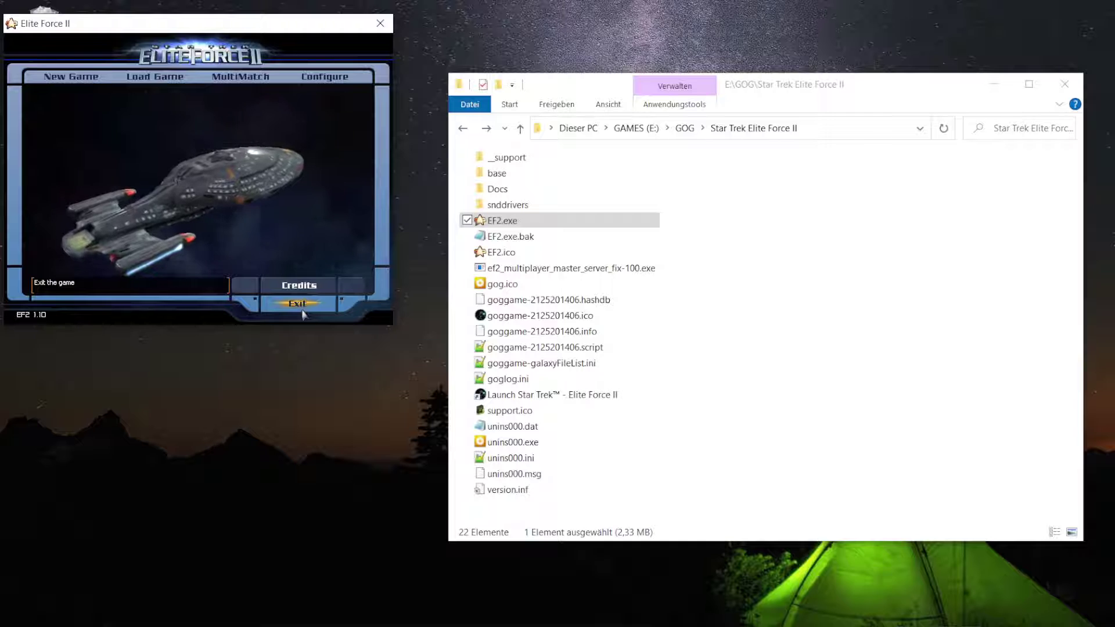
{"action": "left_click", "coordinate": [298, 311]}
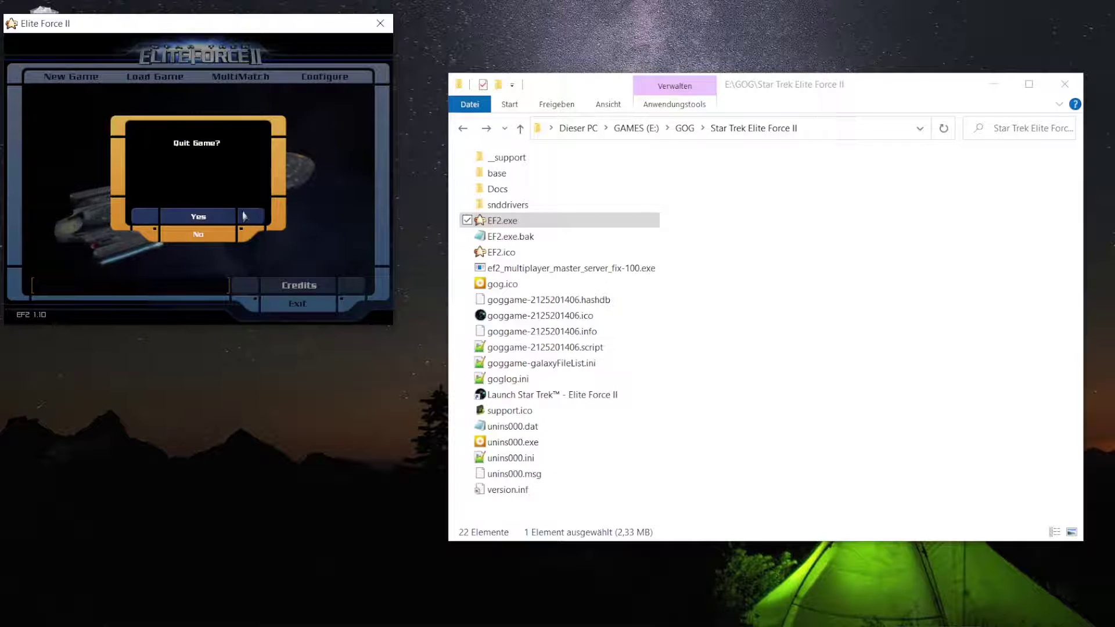
{"action": "left_click", "coordinate": [221, 224]}
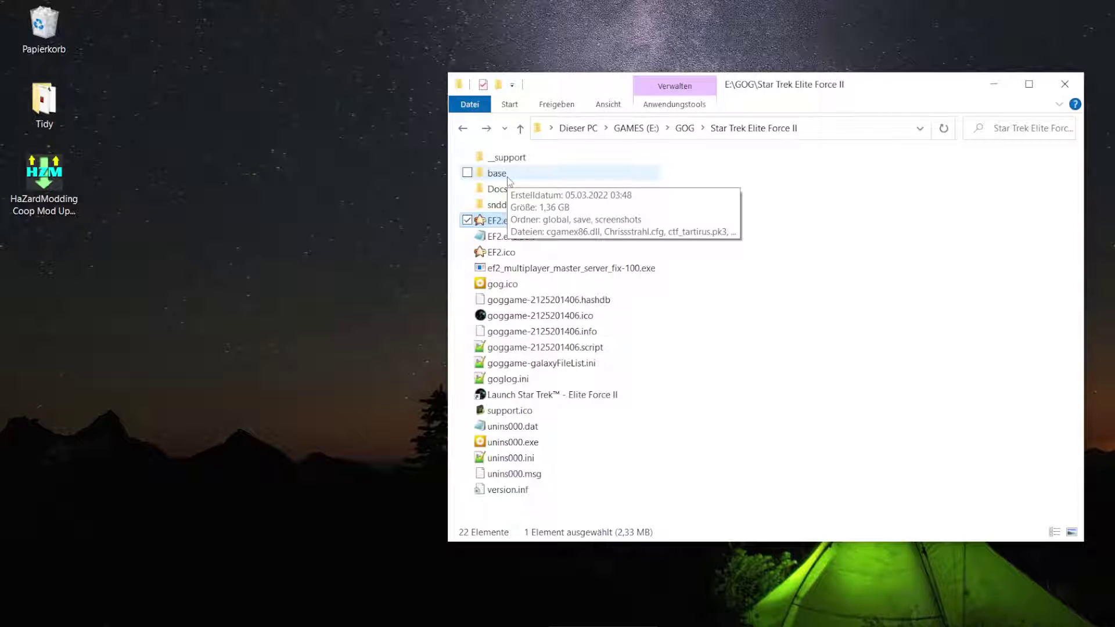
- Open the player's .cfg file from the base folder in Notepad++, leaving its name unchanged
{"action": "double_click", "coordinate": [508, 174]}
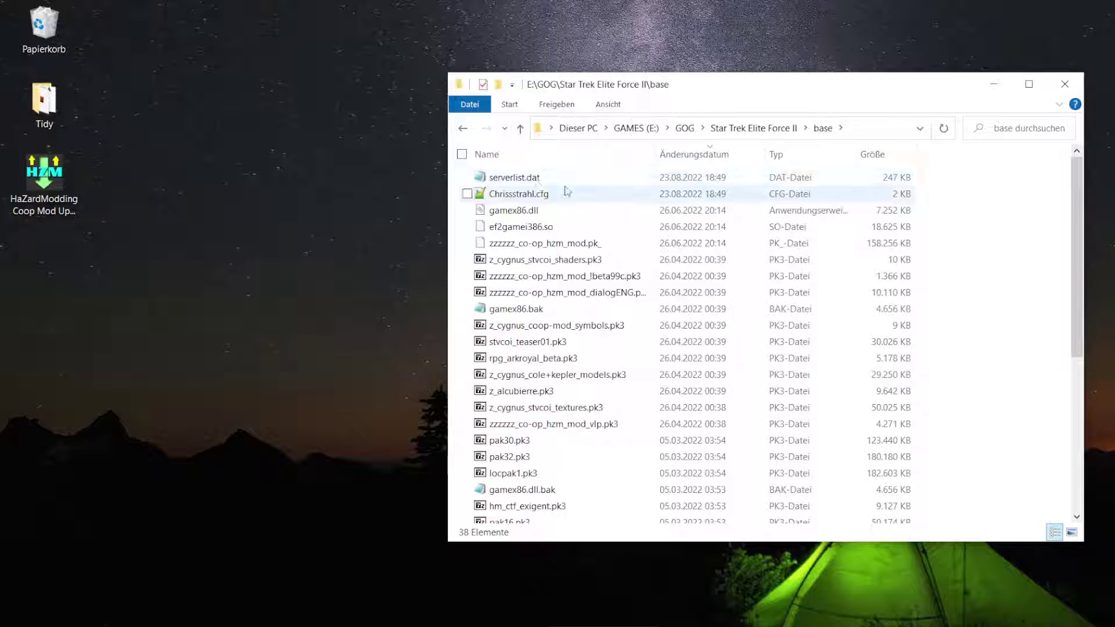
{"action": "left_click", "coordinate": [536, 196]}
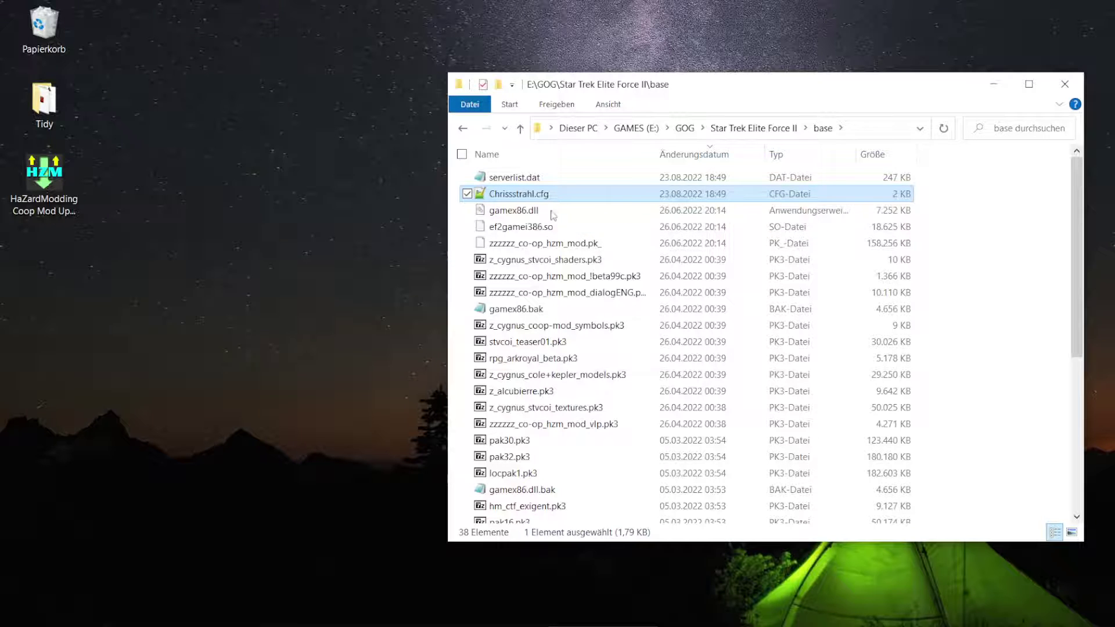
{"action": "key", "text": "F2"}
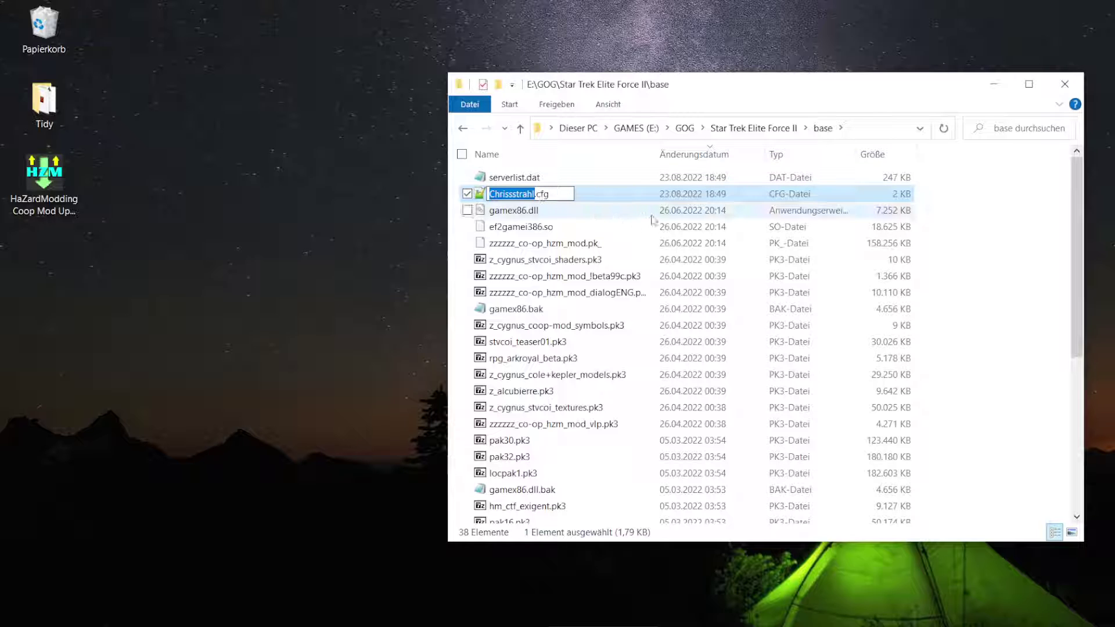
{"action": "left_click", "coordinate": [530, 196]}
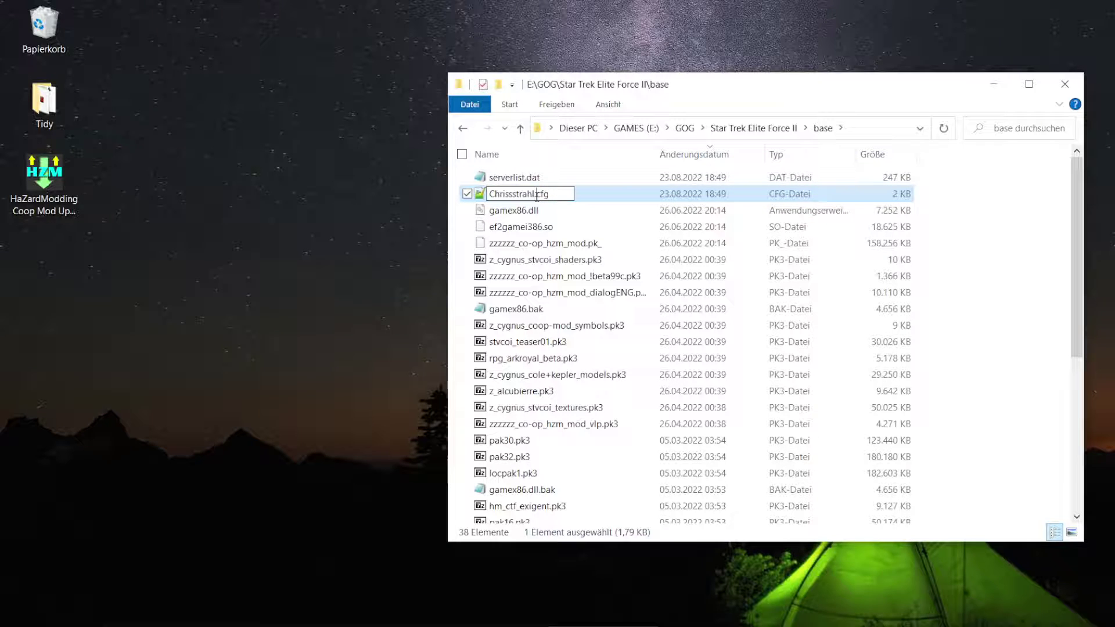
{"action": "key", "text": "Left"}
{"action": "key", "text": "Left"}
{"action": "key", "text": "Left"}
{"action": "key", "text": "Left"}
{"action": "key", "text": "Left"}
{"action": "left_click", "coordinate": [617, 199]}
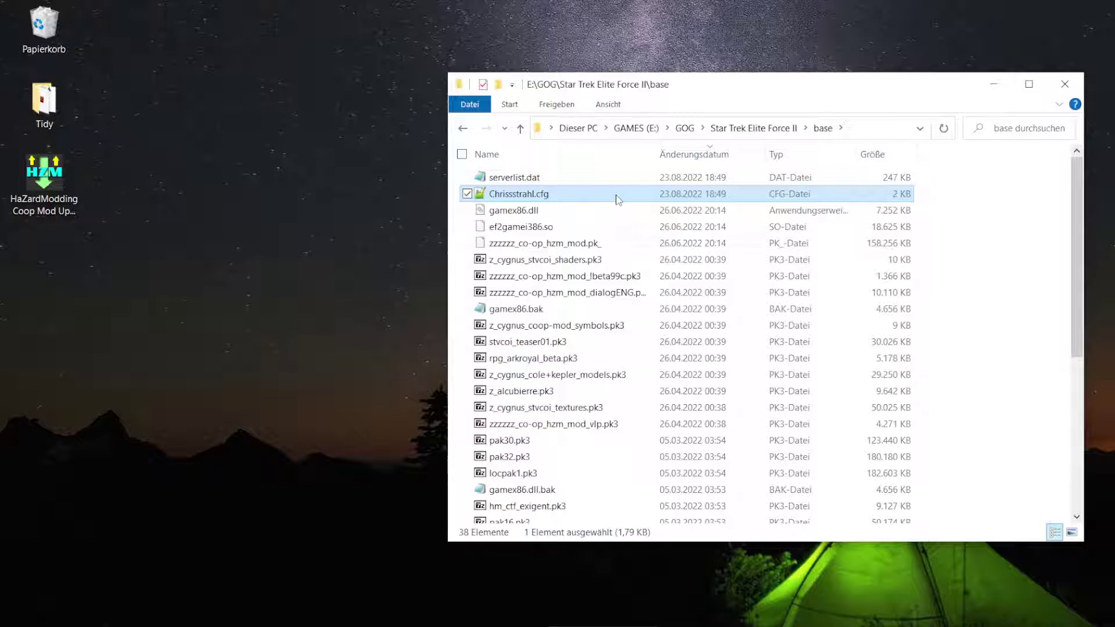
{"action": "double_click", "coordinate": [617, 199]}
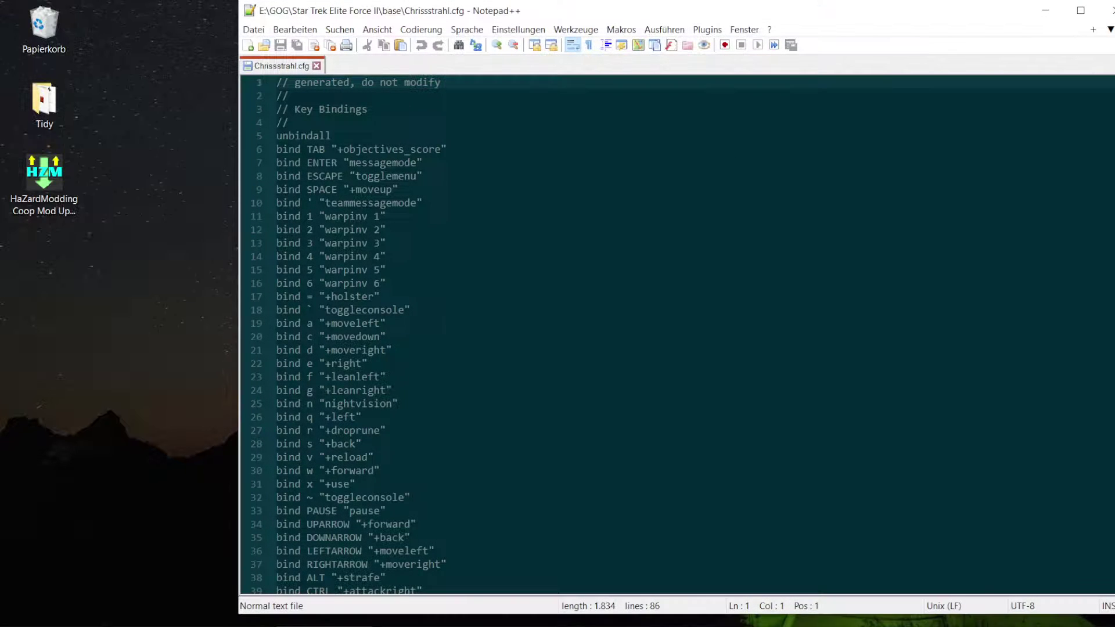
- Insert a blank line after seta r_fullscreen "0" in the Cvars section
{"action": "scroll", "coordinate": [377, 289], "scroll_direction": "down", "scroll_amount": 16}
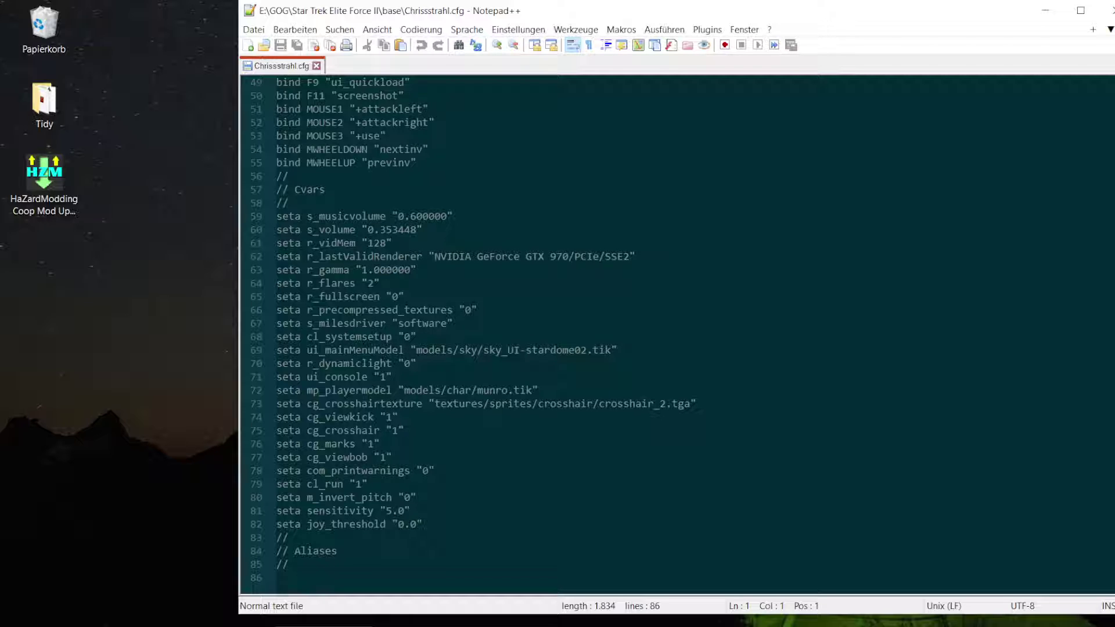
{"action": "left_click", "coordinate": [380, 283]}
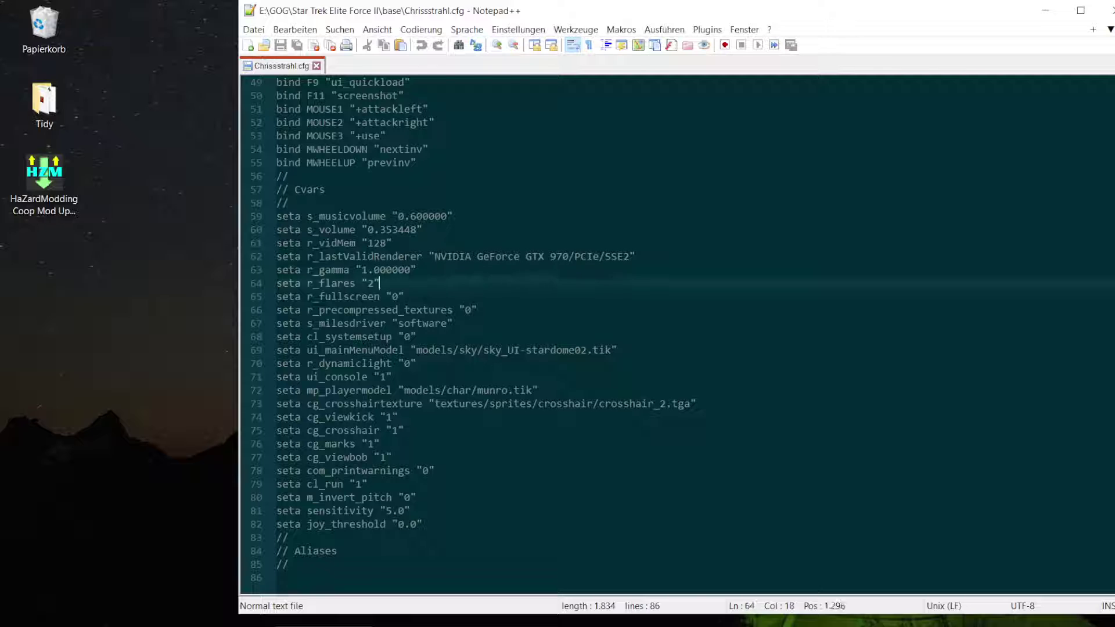
{"action": "key", "text": "ctrl+f"}
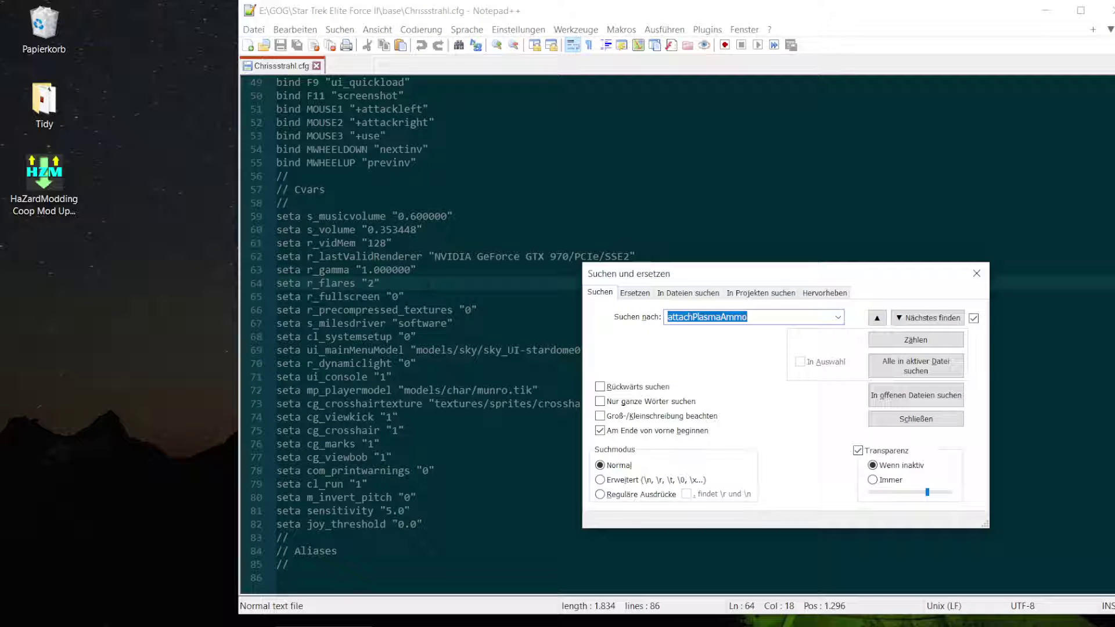
{"action": "type", "text": "r_moe"}
{"action": "key", "text": "Return"}
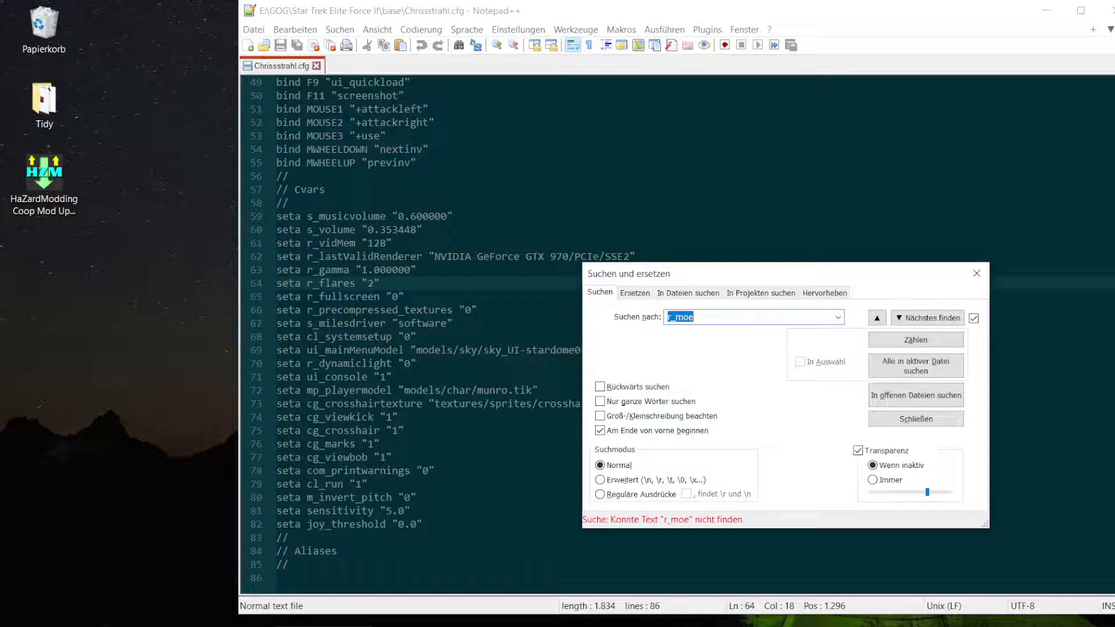
{"action": "key", "text": "Escape"}
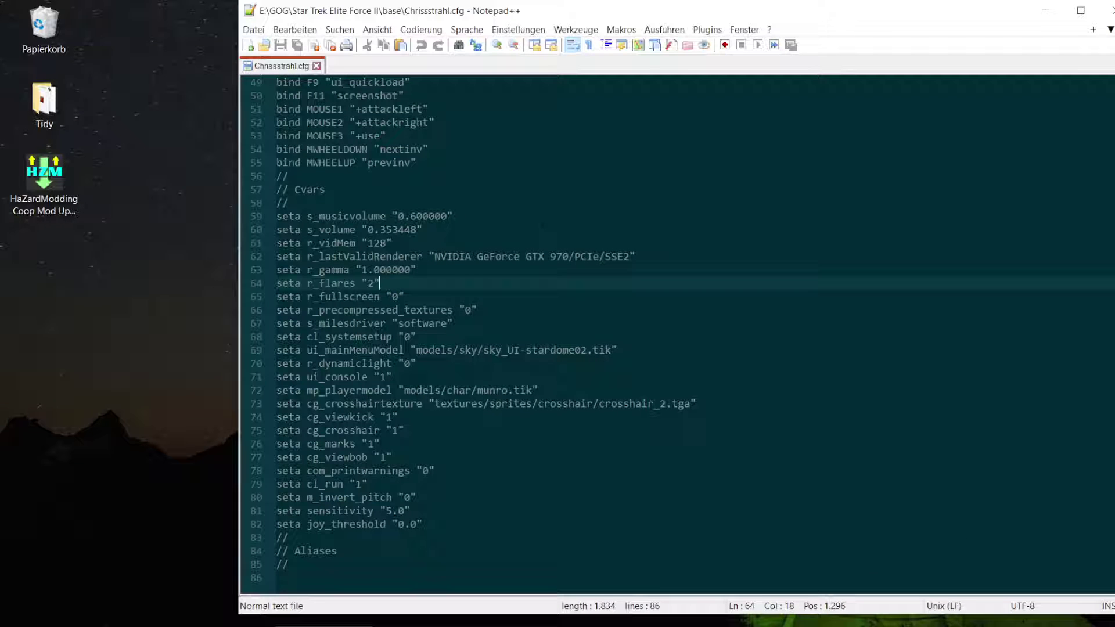
{"action": "left_click", "coordinate": [421, 295]}
{"action": "key", "text": "Return"}
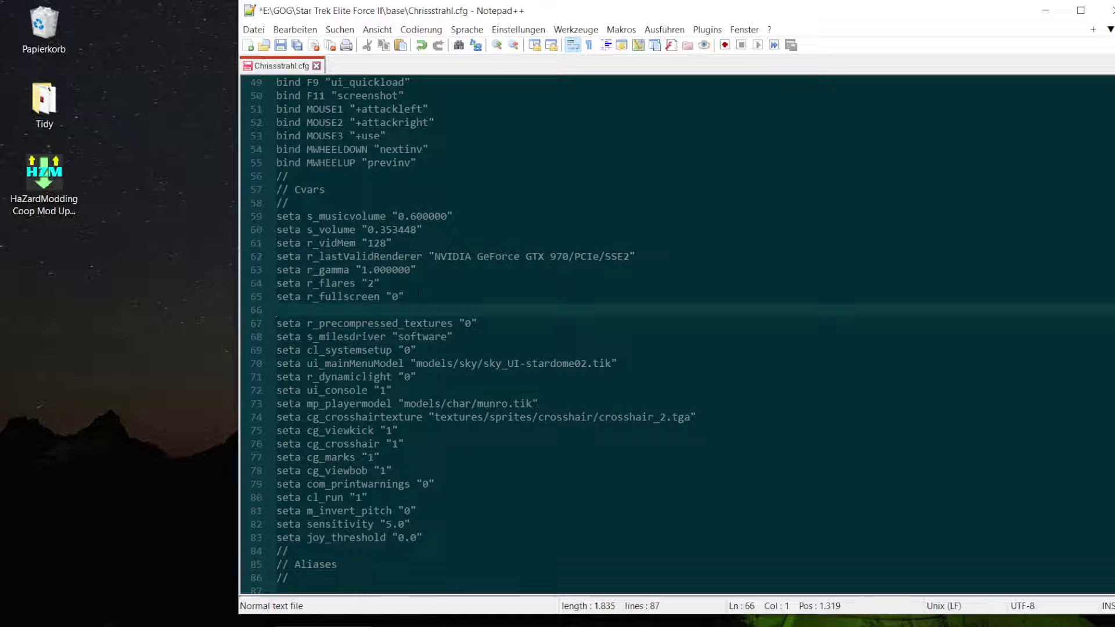
- Add seta r_customWidth "1920" and save the config file
{"action": "type", "text": "seta r_"}
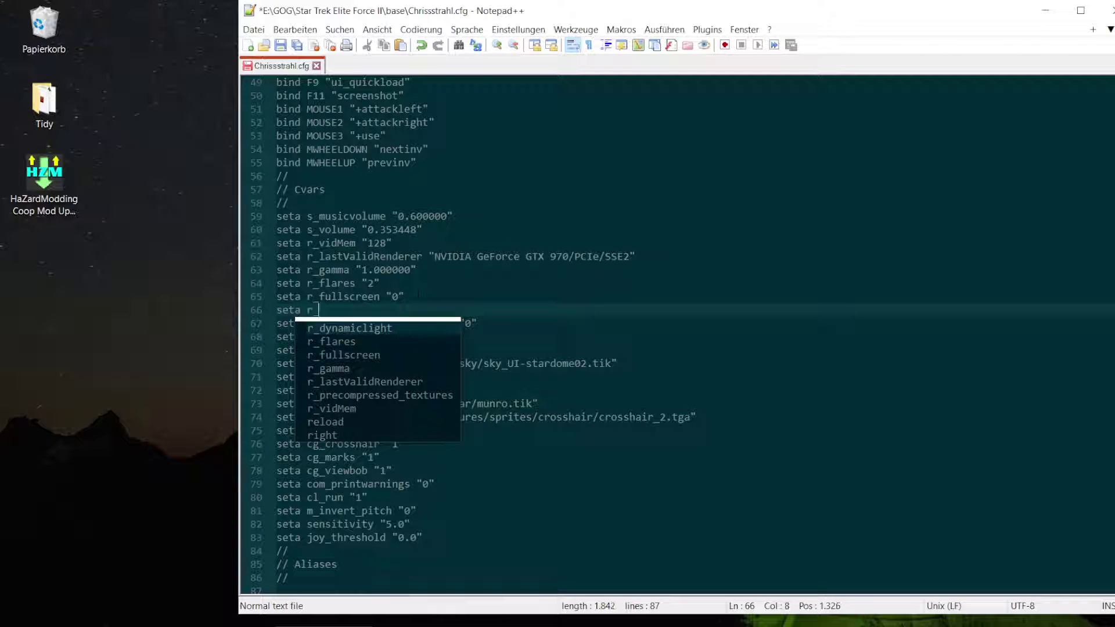
{"action": "type", "text": "custo"}
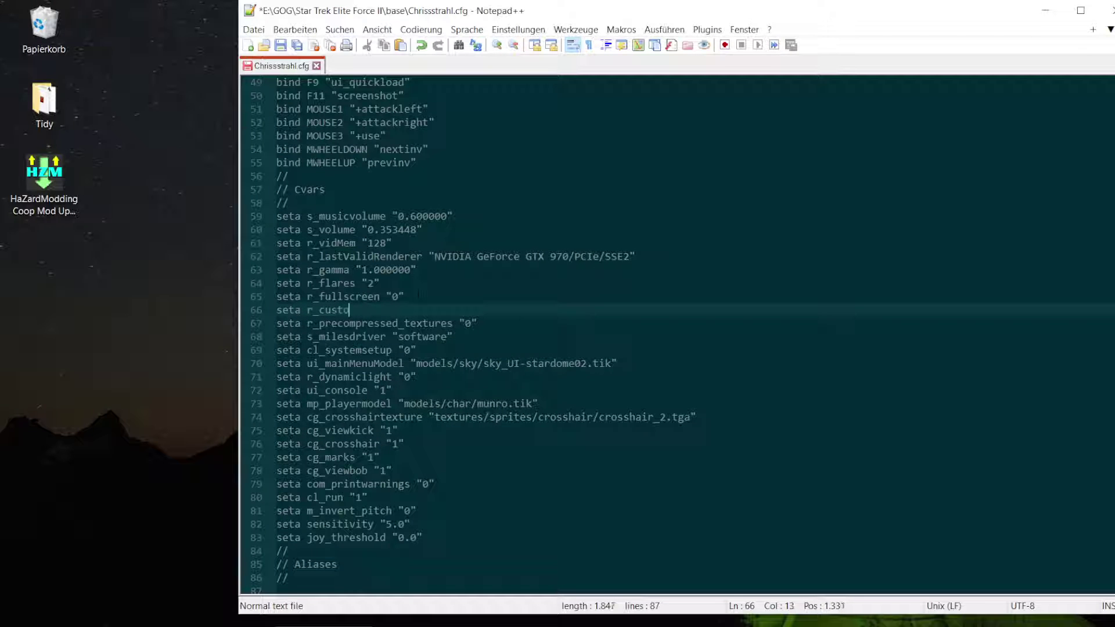
{"action": "type", "text": "mWidth"}
{"action": "type", "text": " \"\""}
{"action": "type", "text": "19"}
{"action": "type", "text": "20"}
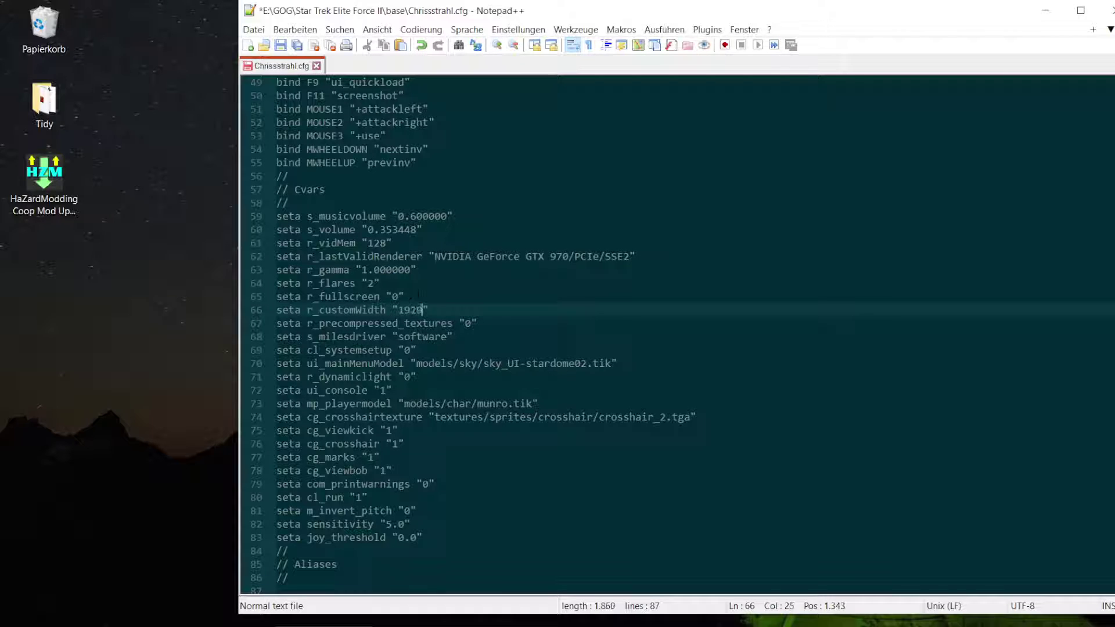
{"action": "key", "text": "ctrl+s"}
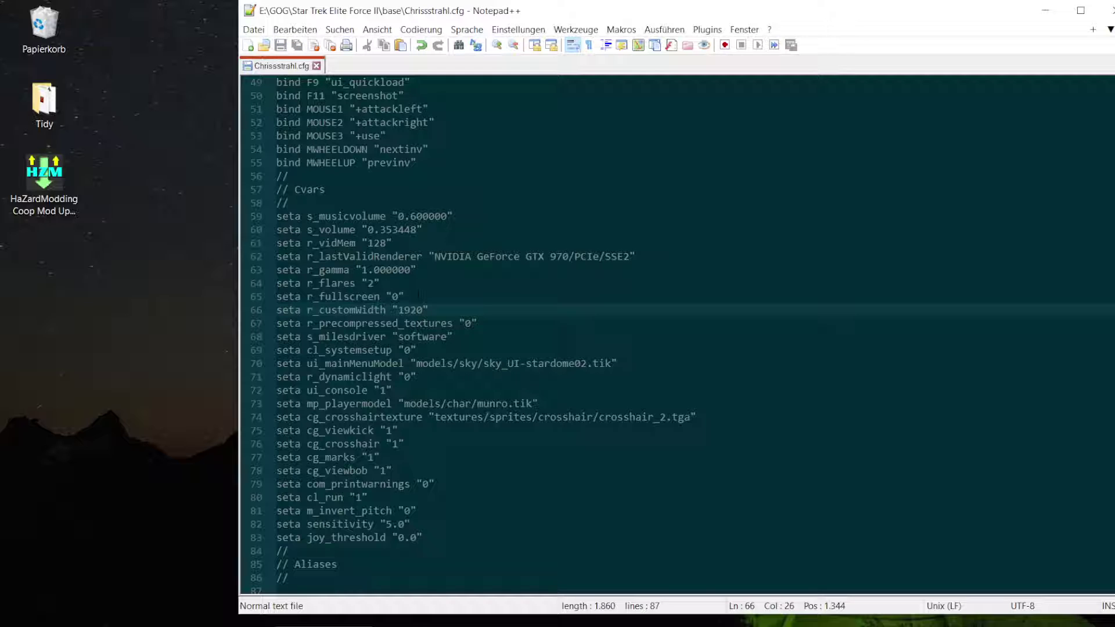
- Duplicate that line into seta r_customHeight "1080" and begin a new seta line below
{"action": "key", "text": "ctrl+d"}
{"action": "key", "text": "Down"}
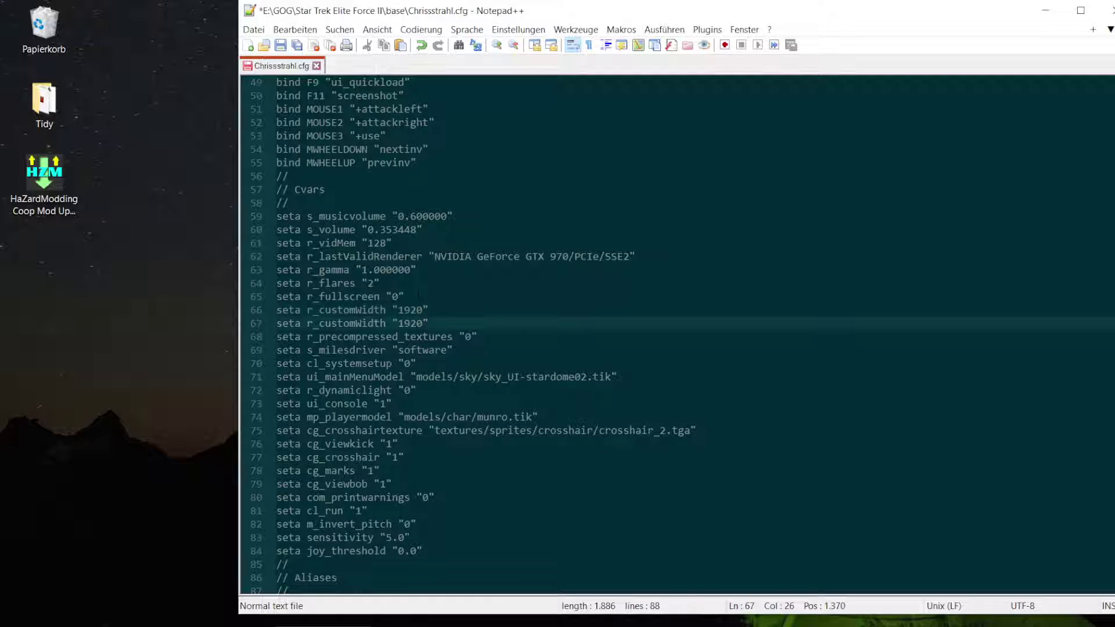
{"action": "key", "text": "Left"}
{"action": "key", "text": "Left"}
{"action": "key", "text": "Left"}
{"action": "key", "text": "Left"}
{"action": "key", "text": "Left"}
{"action": "key", "text": "Left"}
{"action": "key", "text": "BackSpace"}
{"action": "key", "text": "BackSpace"}
{"action": "key", "text": "BackSpace"}
{"action": "key", "text": "BackSpace"}
{"action": "key", "text": "BackSpace"}
{"action": "type", "text": "Height"}
{"action": "key", "text": "Right"}
{"action": "key", "text": "Right"}
{"action": "key", "text": "Right"}
{"action": "key", "text": "Right"}
{"action": "key", "text": "Right"}
{"action": "key", "text": "Right"}
{"action": "key", "text": "BackSpace"}
{"action": "key", "text": "BackSpace"}
{"action": "key", "text": "BackSpace"}
{"action": "type", "text": "080"}
{"action": "key", "text": "End"}
{"action": "key", "text": "Return"}
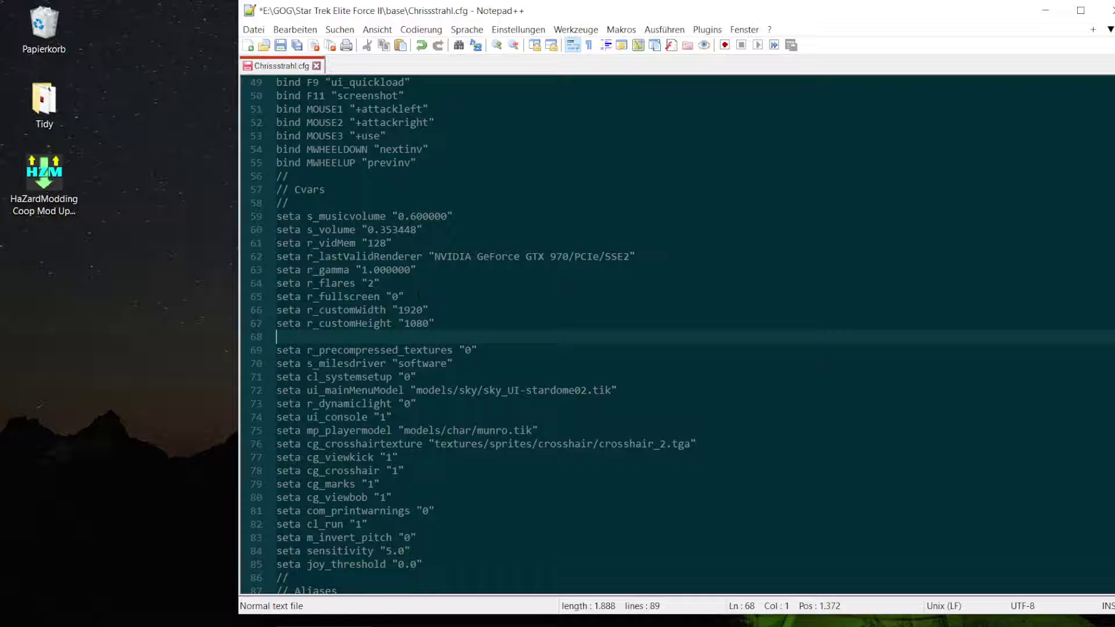
{"action": "type", "text": "seta"}
- Complete the line as seta r_mode "-1" and add blank lines around the group
{"action": "type", "text": "_"}
{"action": "key", "text": "BackSpace"}
{"action": "type", "text": "r_mode \"-1\""}
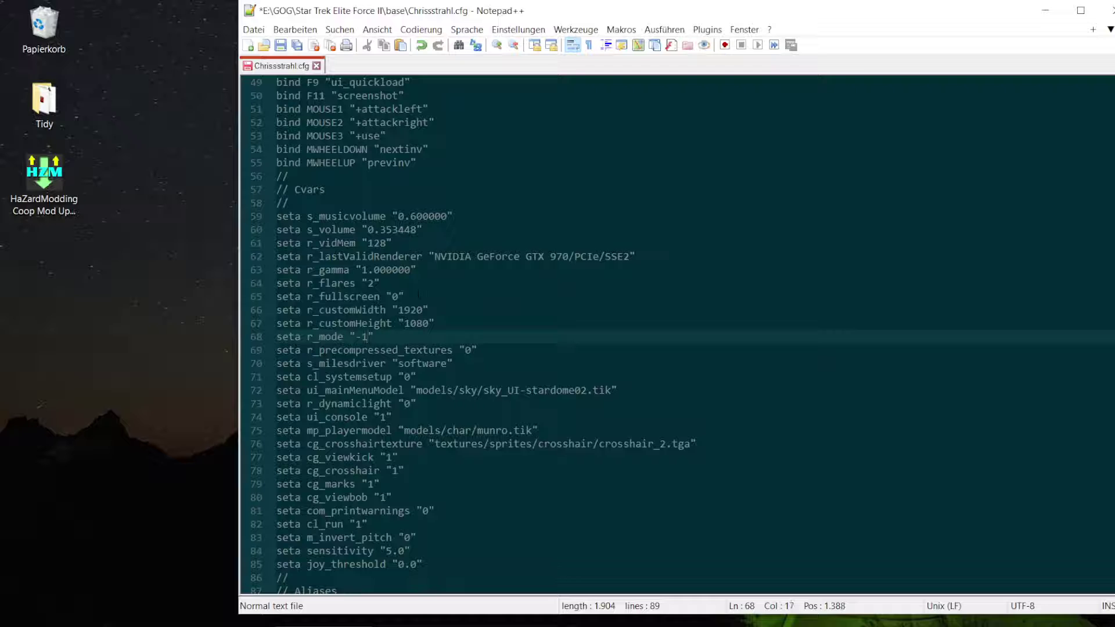
{"action": "key", "text": "Return"}
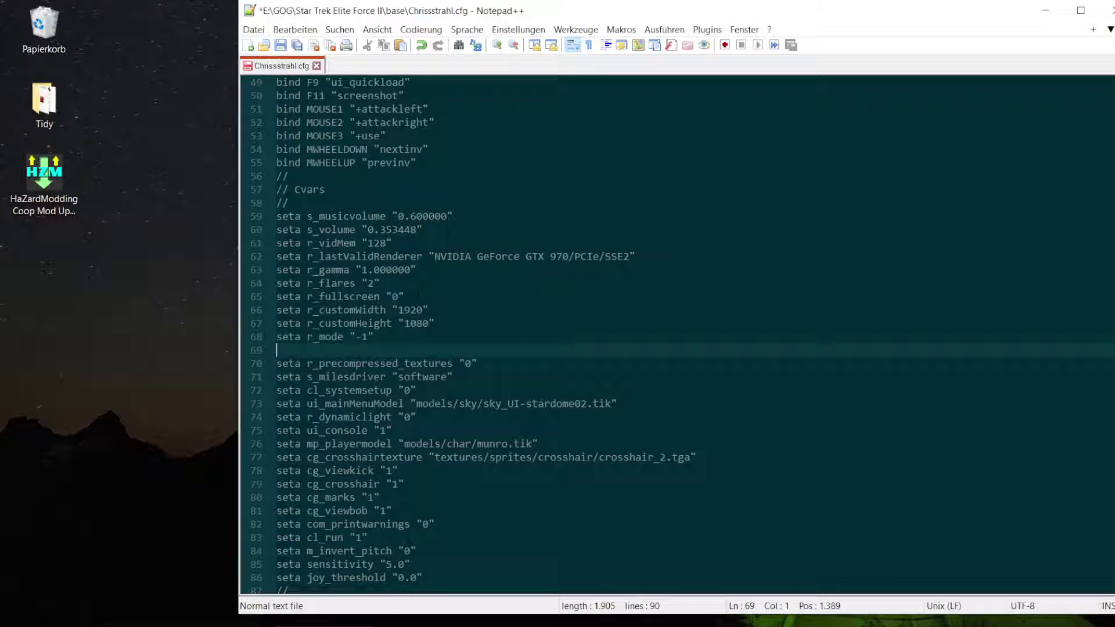
{"action": "key", "text": "Up"}
{"action": "key", "text": "Up"}
{"action": "key", "text": "Up"}
{"action": "key", "text": "Up"}
{"action": "key", "text": "Return"}
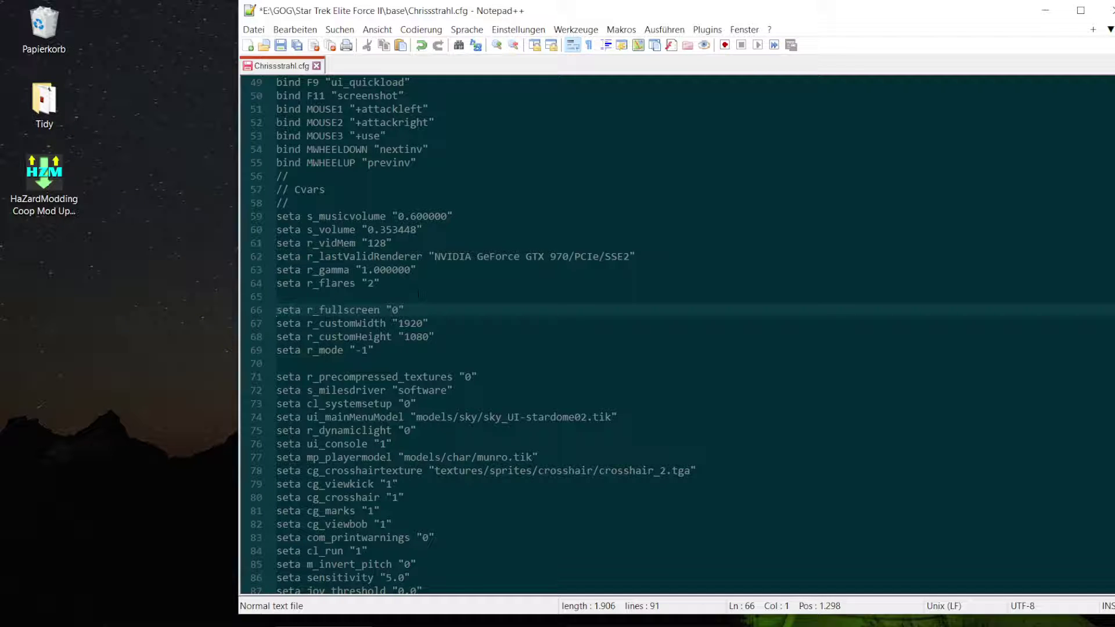
- Open a new line below r_customHeight and start typing the userFov setting
{"action": "left_click_drag", "start_coordinate": [374, 350], "coordinate": [277, 350]}
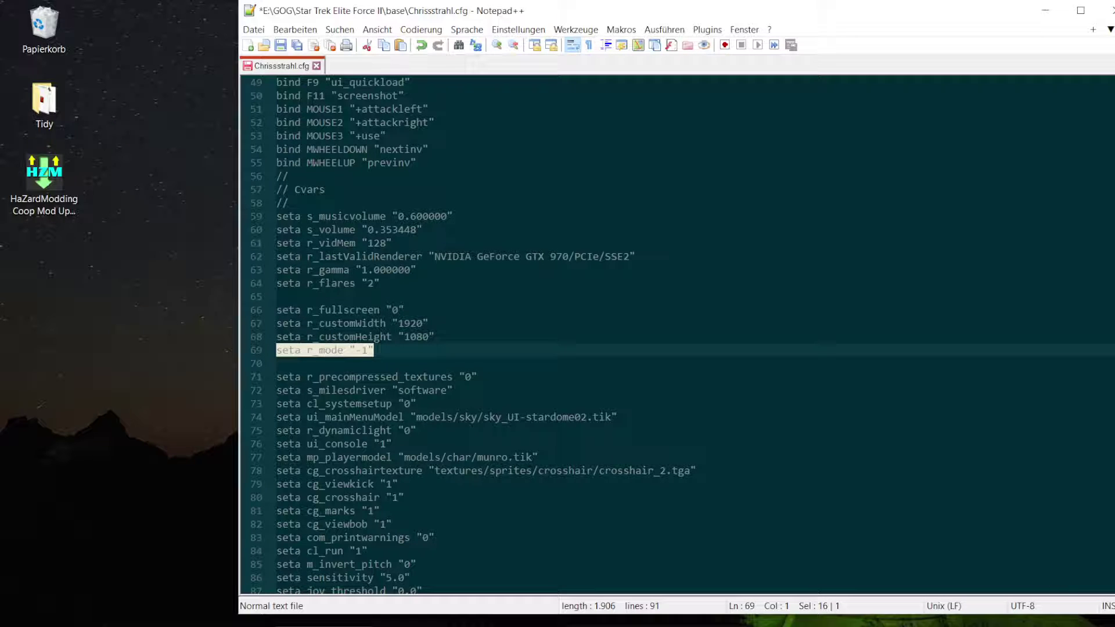
{"action": "key", "text": "Left"}
{"action": "key", "text": "Left"}
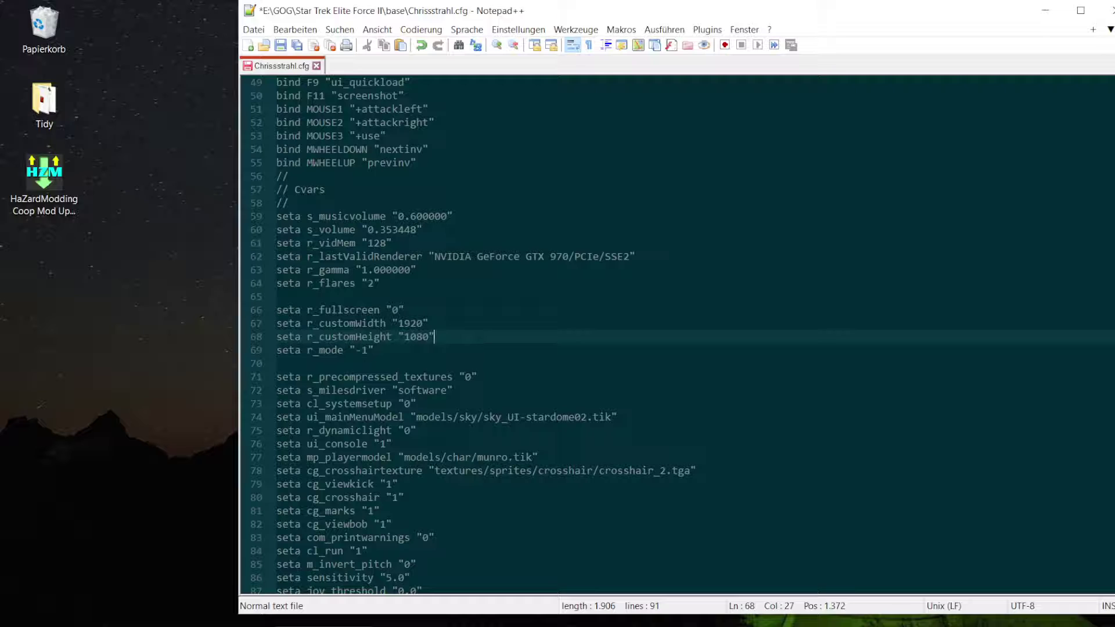
{"action": "key", "text": "Return"}
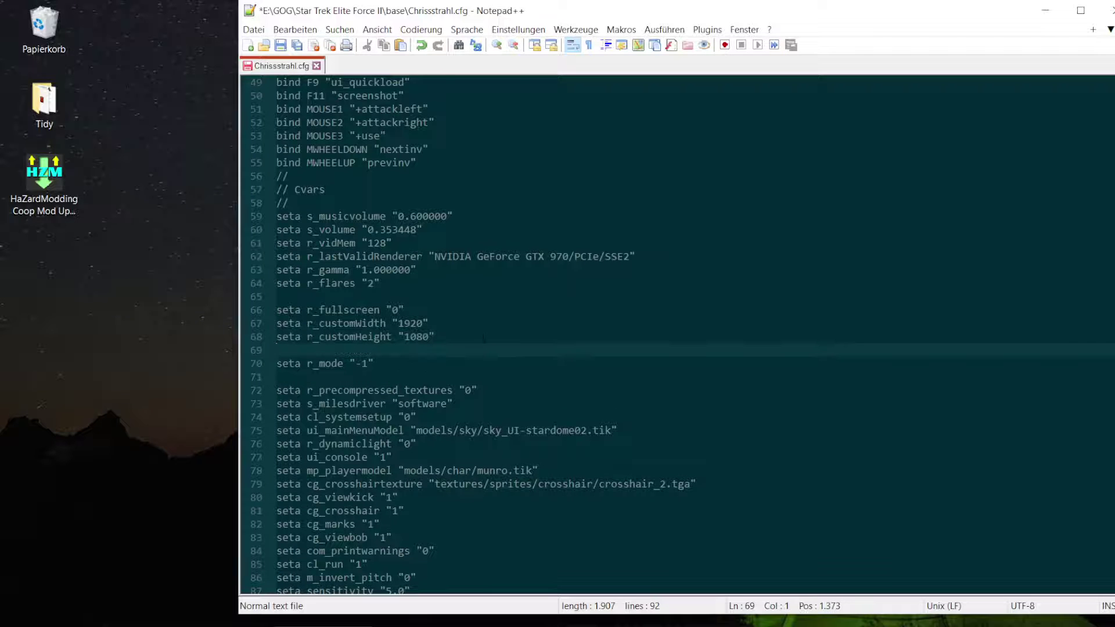
{"action": "type", "text": "seta us"}
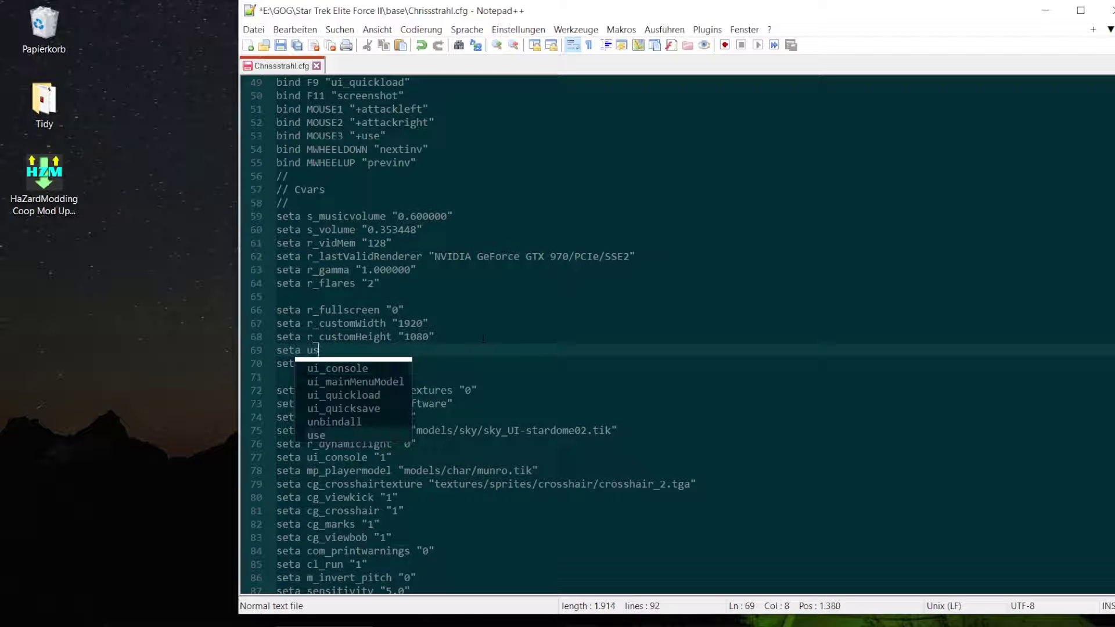
{"action": "type", "text": "eriov"}
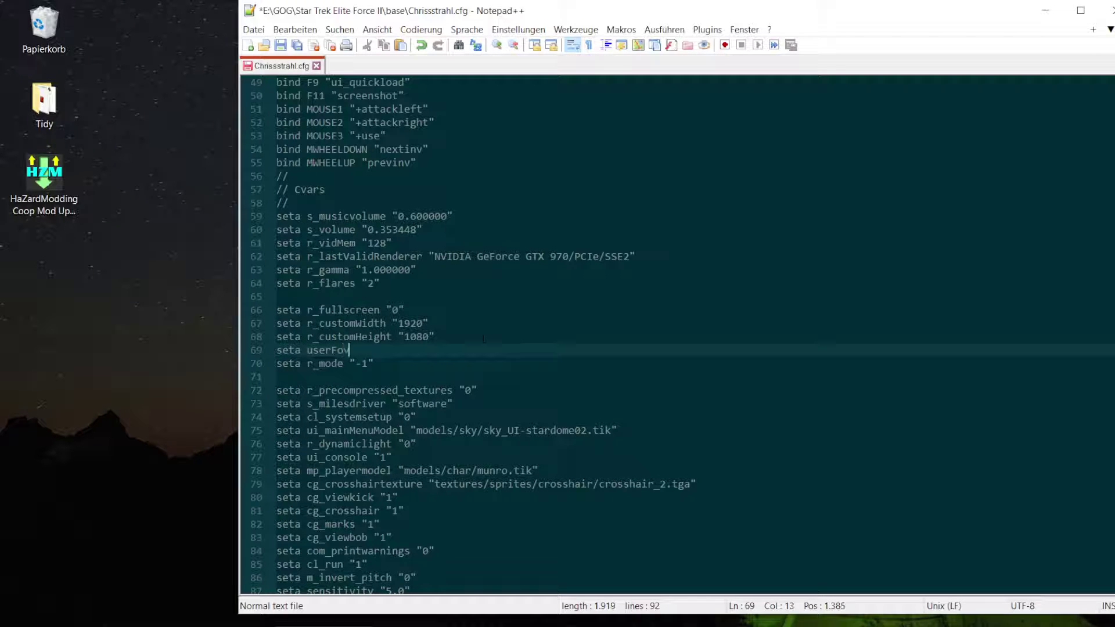
{"action": "type", "text": " \""}
- Finish the line as seta userFov "90" and save the config file
{"action": "key", "text": "Left"}
{"action": "type", "text": "90"}
{"action": "left_click", "coordinate": [395, 362]}
{"action": "key", "text": "ctrl+s"}
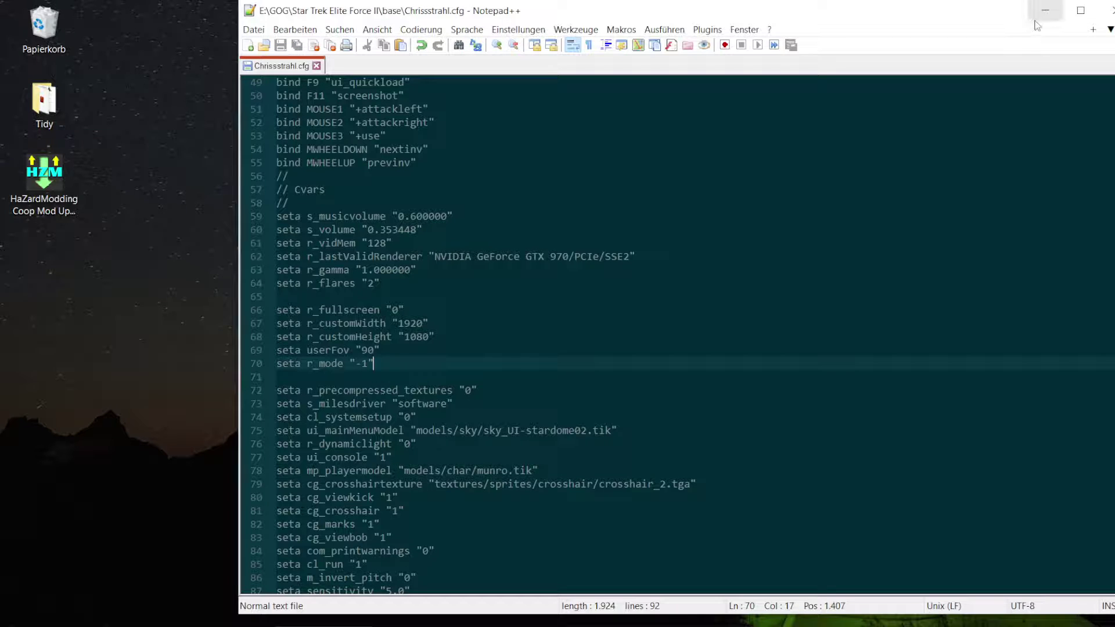
- Close Notepad++ and relaunch EF2.exe from the Star Trek Elite Force II folder
{"action": "left_click", "coordinate": [1108, 13]}
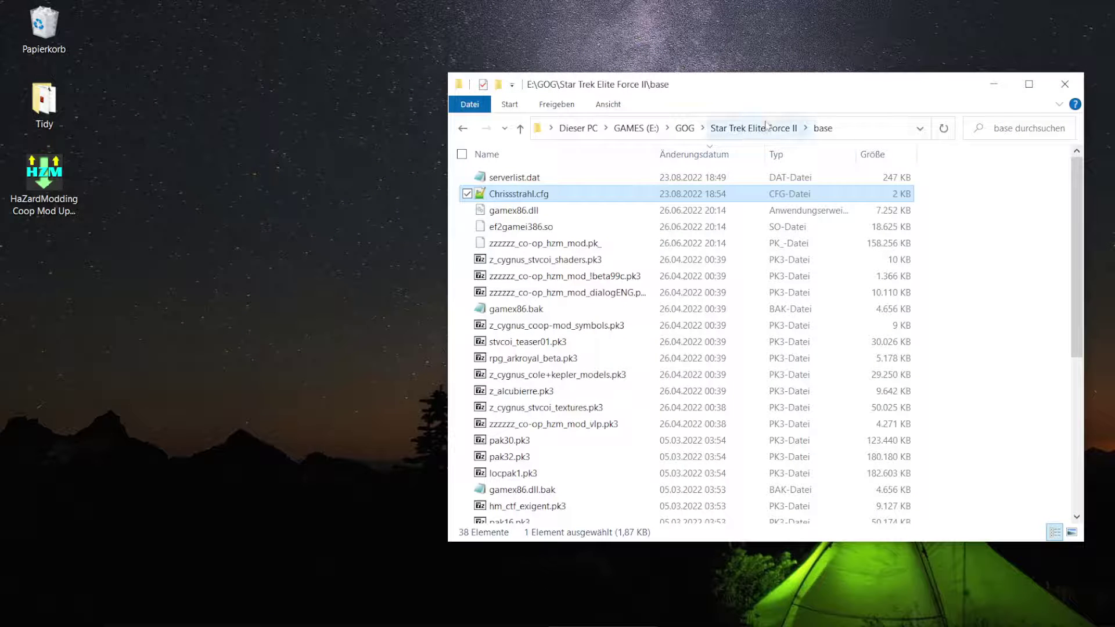
{"action": "left_click", "coordinate": [787, 129]}
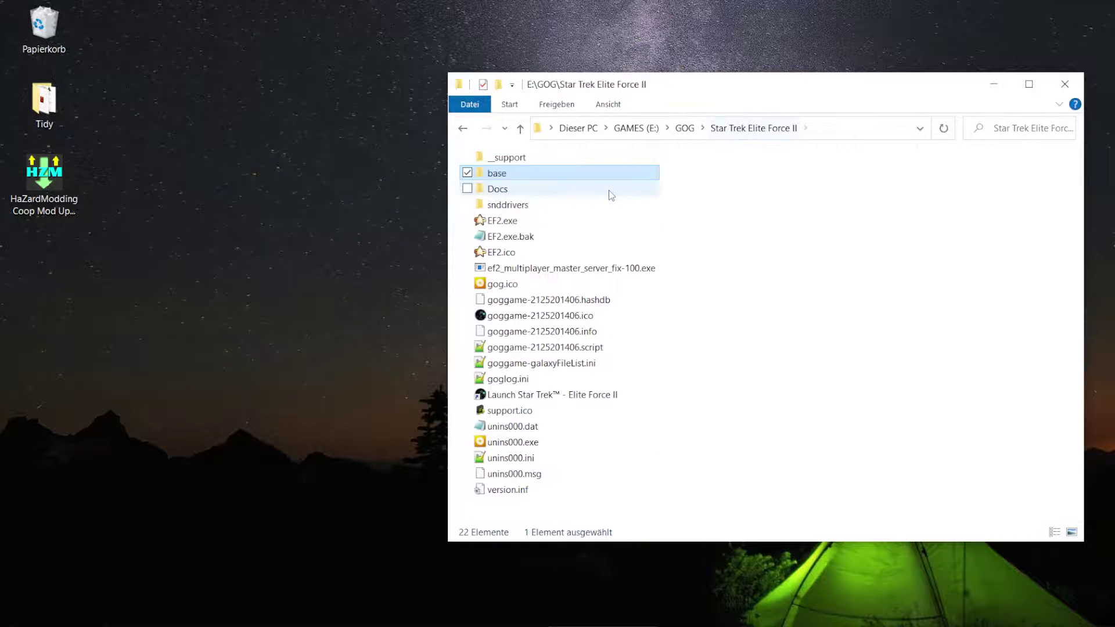
{"action": "double_click", "coordinate": [524, 220]}
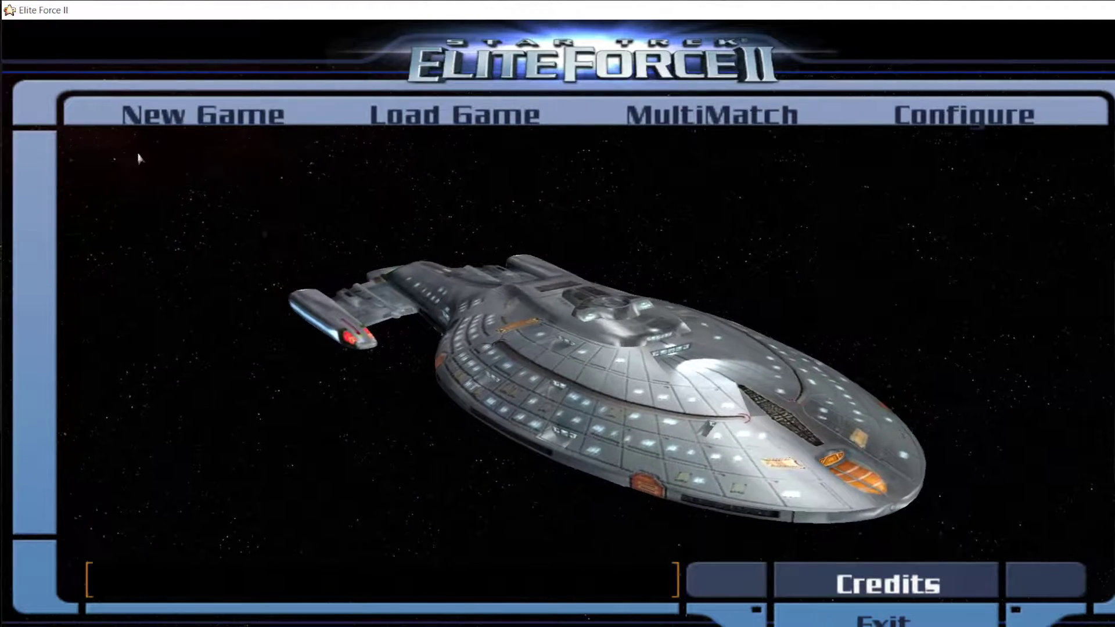
- Tick Full Screen in Video settings, apply and restart, then return to the main menu
{"action": "left_click", "coordinate": [931, 119]}
{"action": "left_click", "coordinate": [494, 115]}
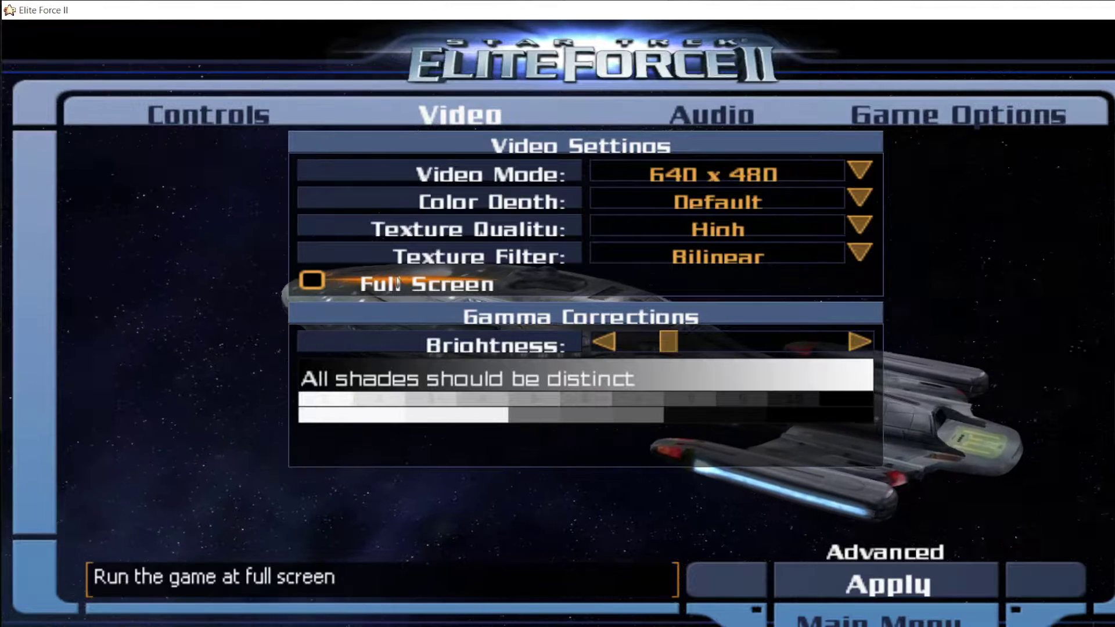
{"action": "left_click", "coordinate": [341, 281]}
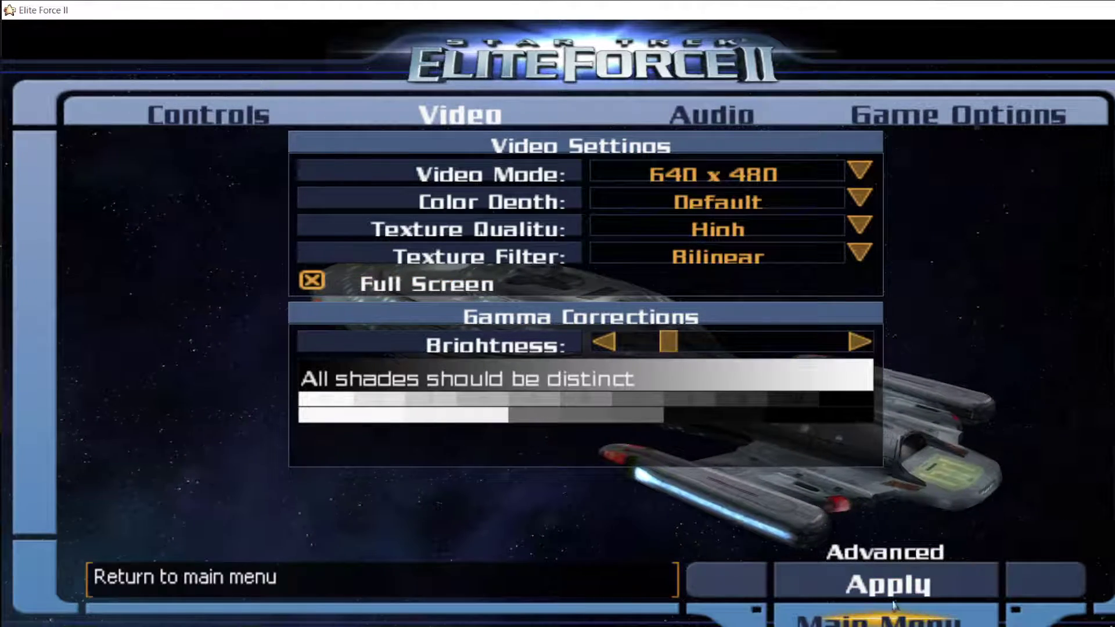
{"action": "left_click", "coordinate": [882, 589]}
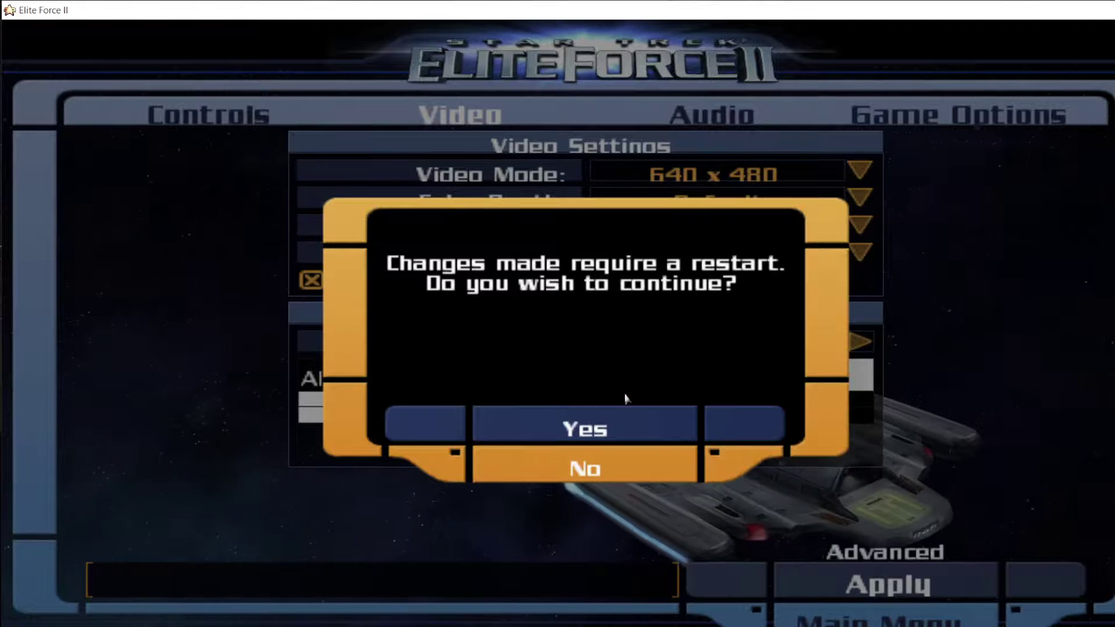
{"action": "left_click", "coordinate": [620, 425]}
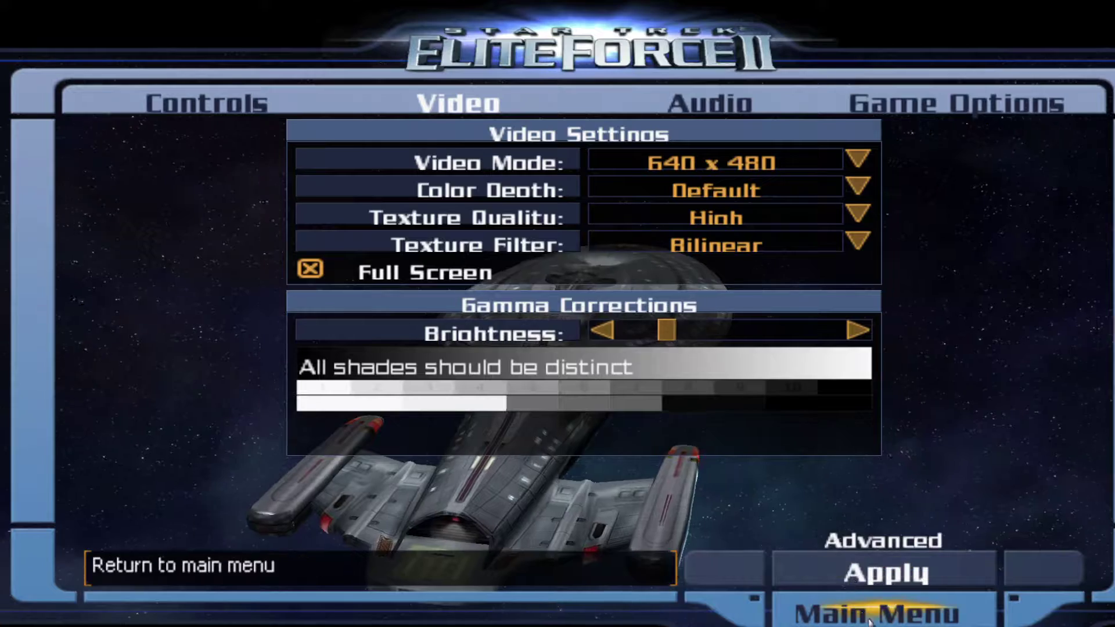
{"action": "left_click", "coordinate": [870, 619]}
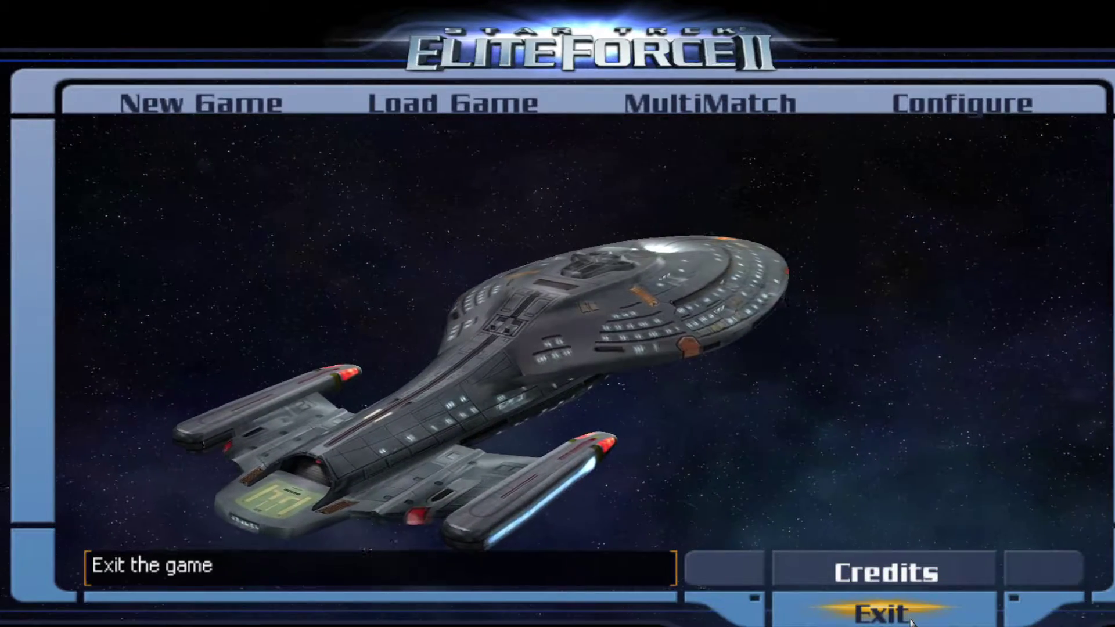
- Load the secret map with devmap secret from the console, then reopen the console over the level
{"action": "key", "text": "shift+grave"}
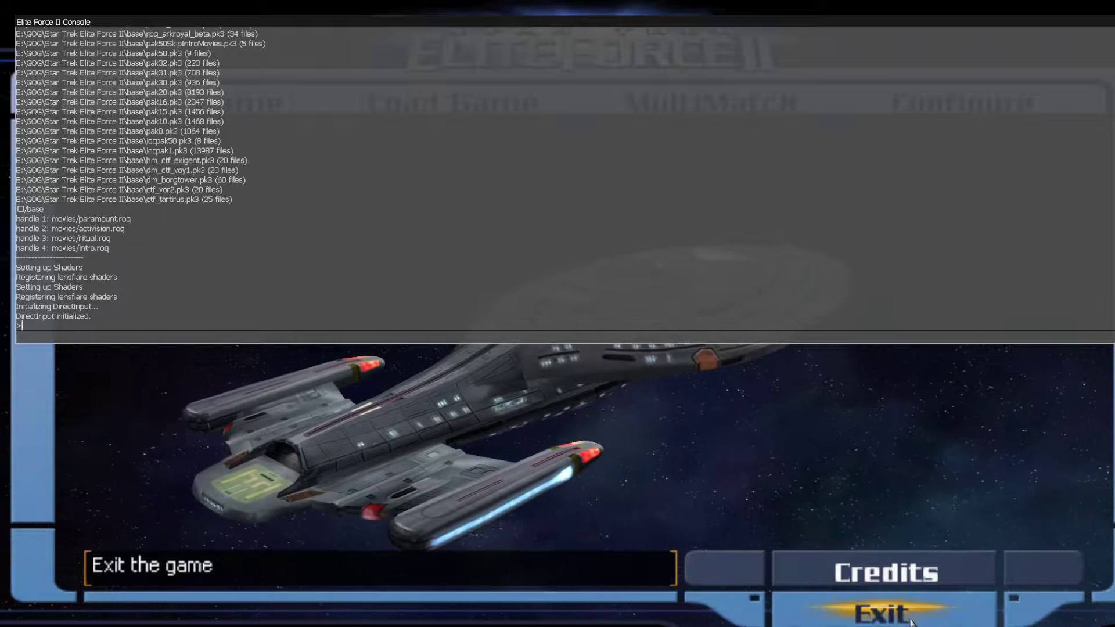
{"action": "type", "text": "devmap"}
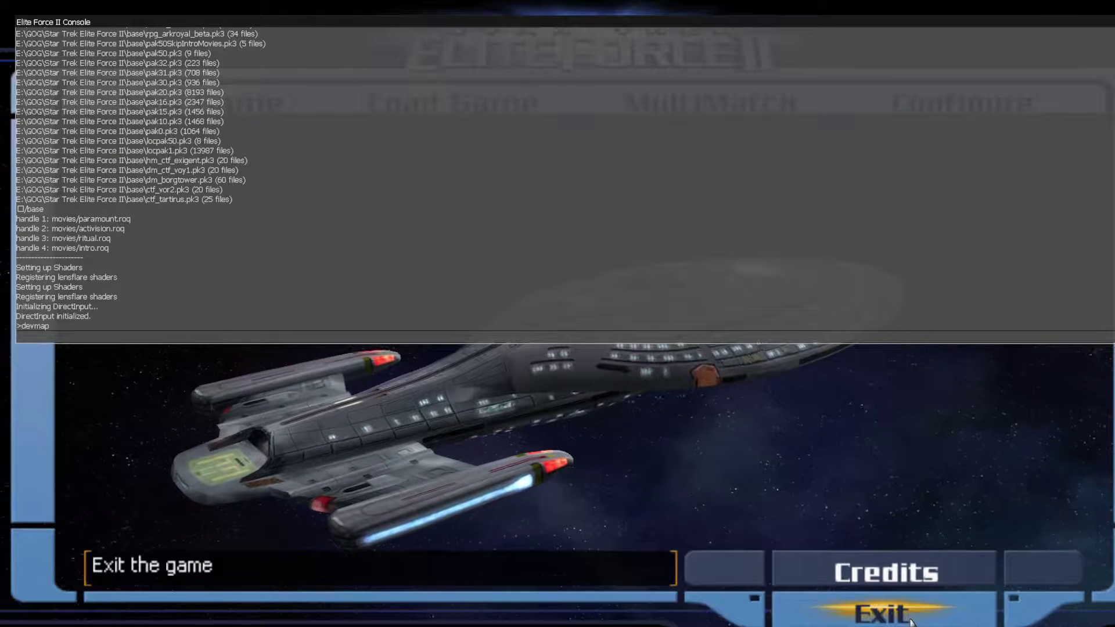
{"action": "type", "text": " secret1"}
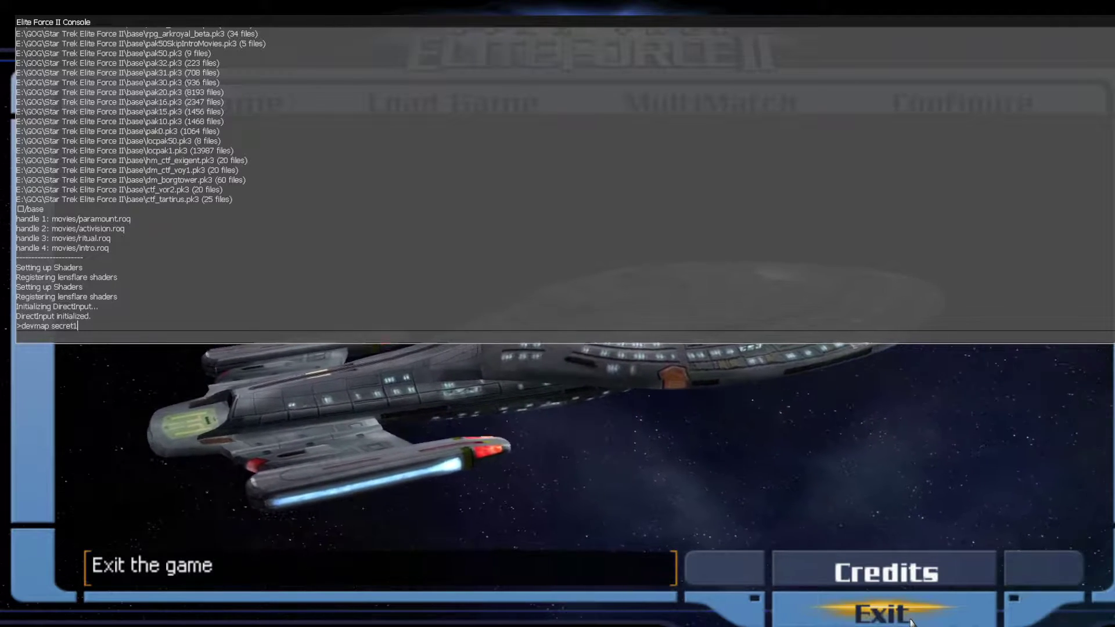
{"action": "key", "text": "Return"}
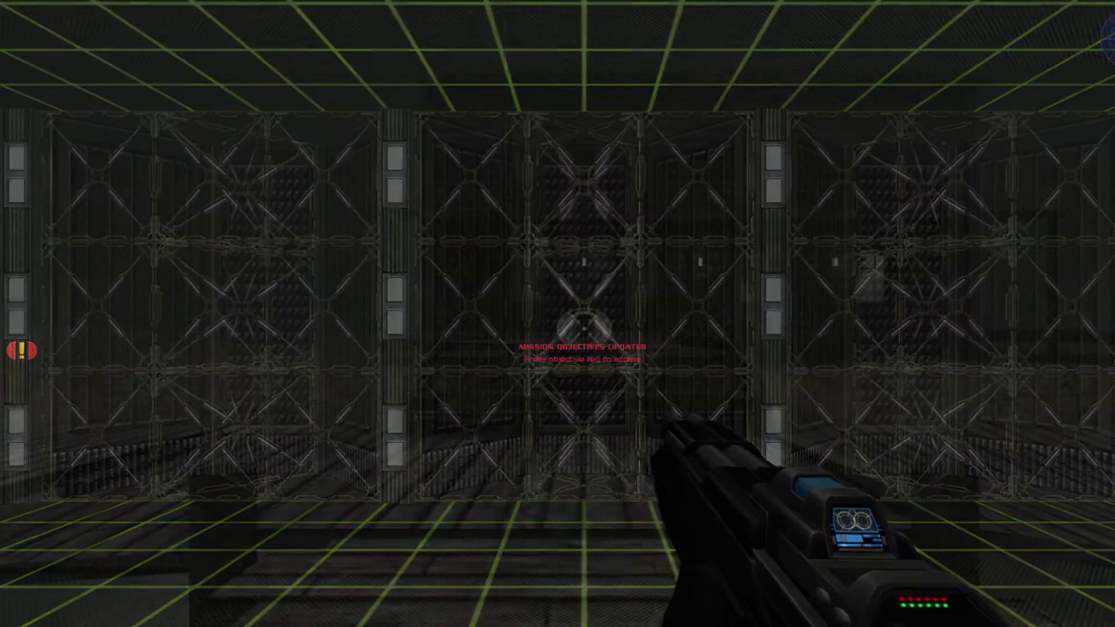
{"action": "key", "text": "grave"}
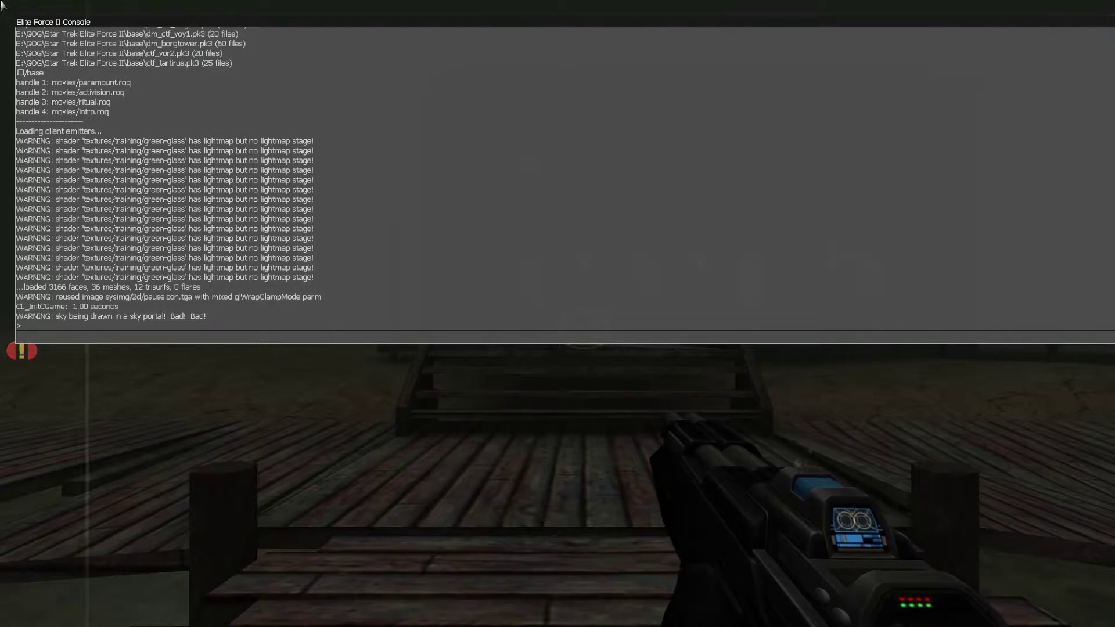
- Try field-of-view values userfov 140, 90 and 95 in the console
{"action": "type", "text": "userfov 140"}
{"action": "key", "text": "Return"}
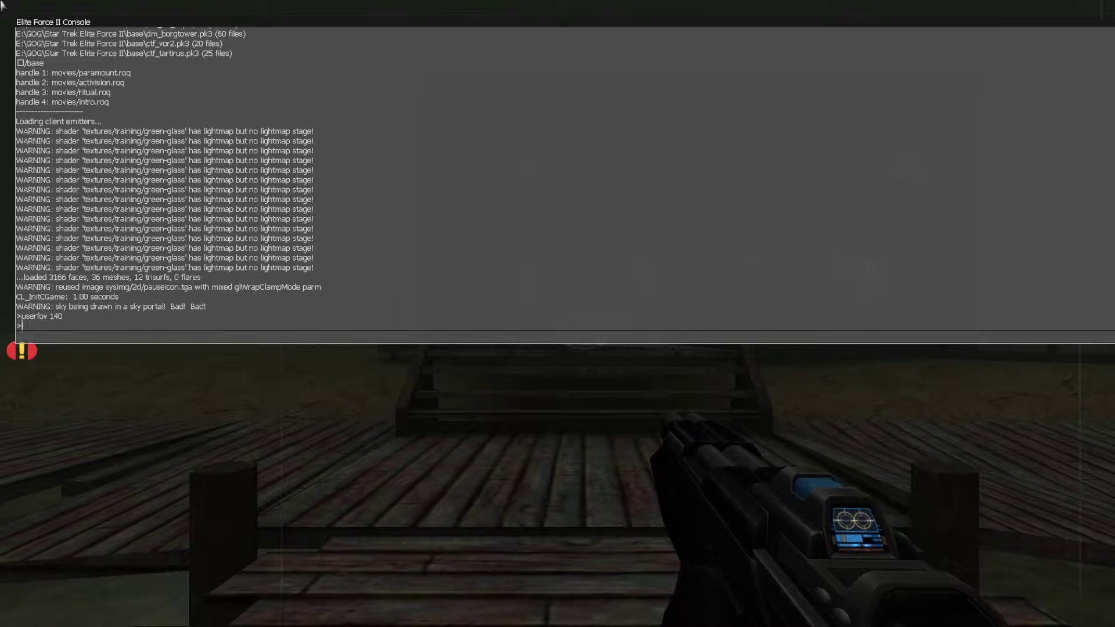
{"action": "key", "text": "Up"}
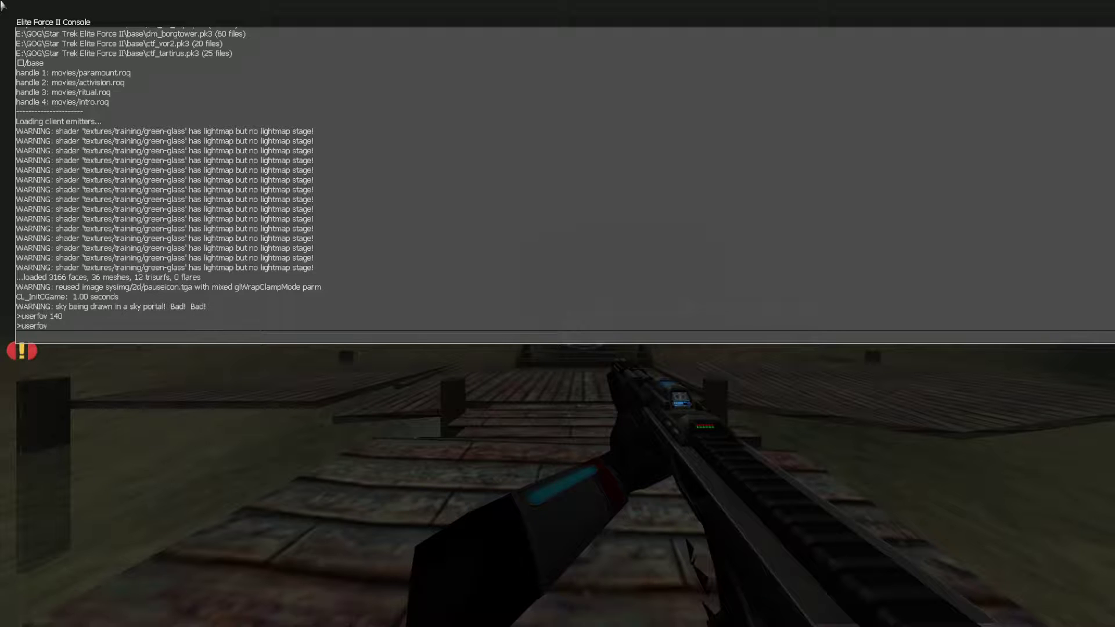
{"action": "type", "text": "90"}
{"action": "key", "text": "Return"}
{"action": "key", "text": "Up"}
{"action": "key", "text": "Return"}
{"action": "type", "text": "userfov"}
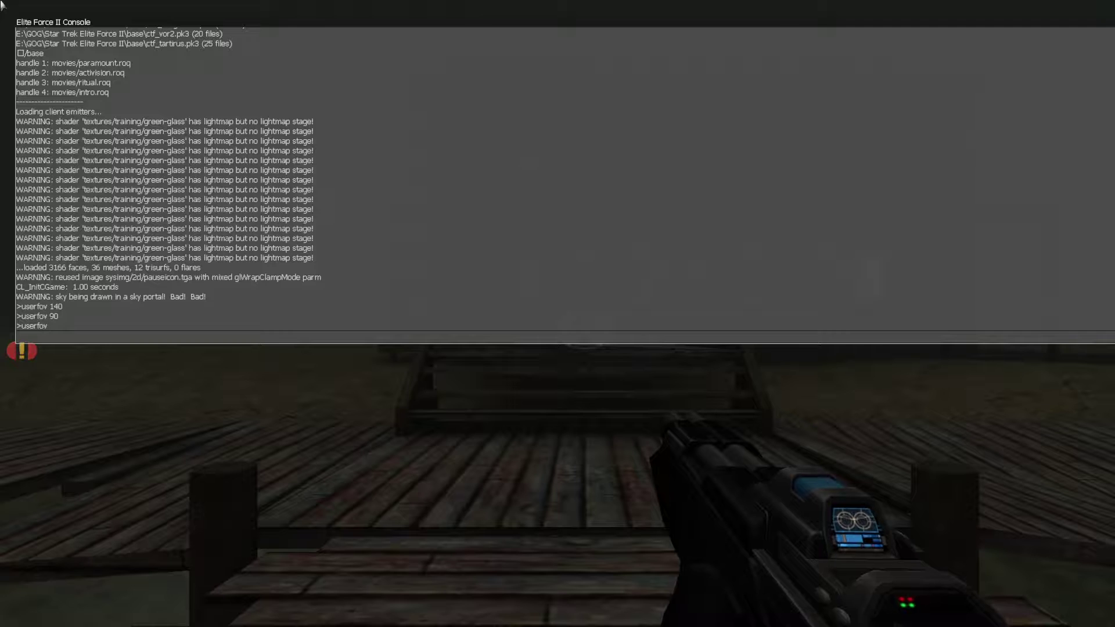
{"action": "key", "text": "Return"}
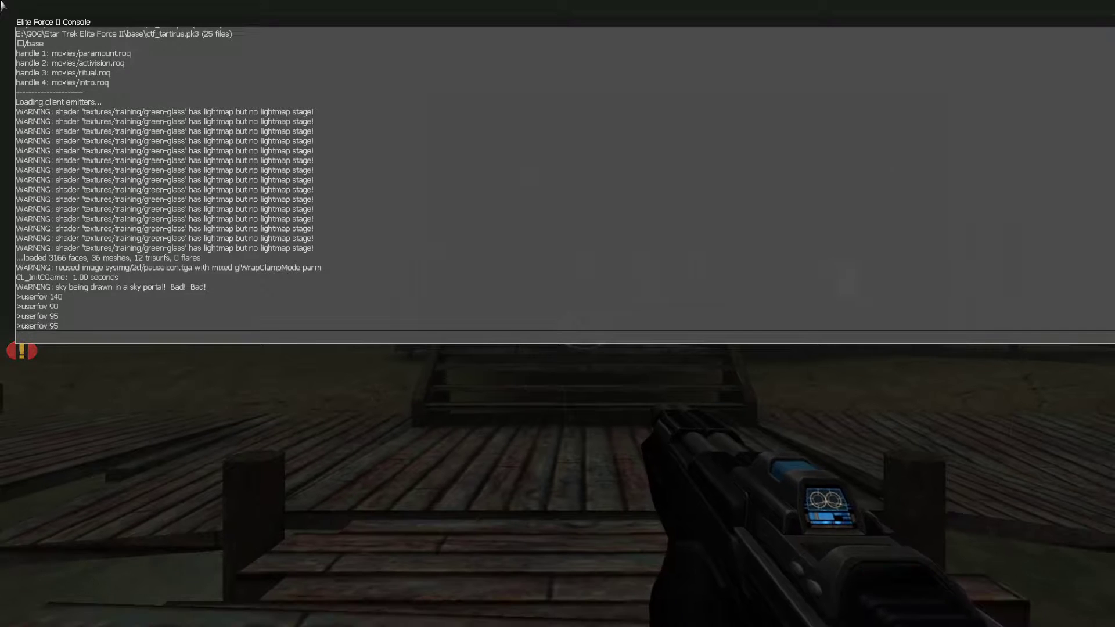
- Try userfov 98, 102 and 108, then settle on userfov 104
{"action": "key", "text": "Up"}
{"action": "key", "text": "Return"}
{"action": "key", "text": "BackSpace"}
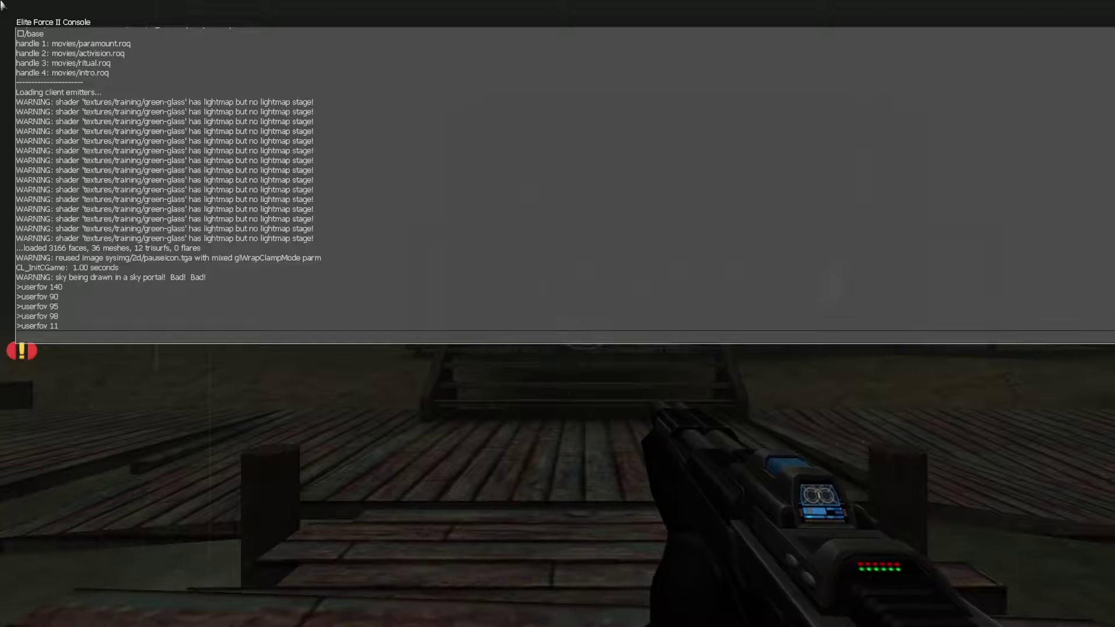
{"action": "type", "text": "102"}
{"action": "key", "text": "Return"}
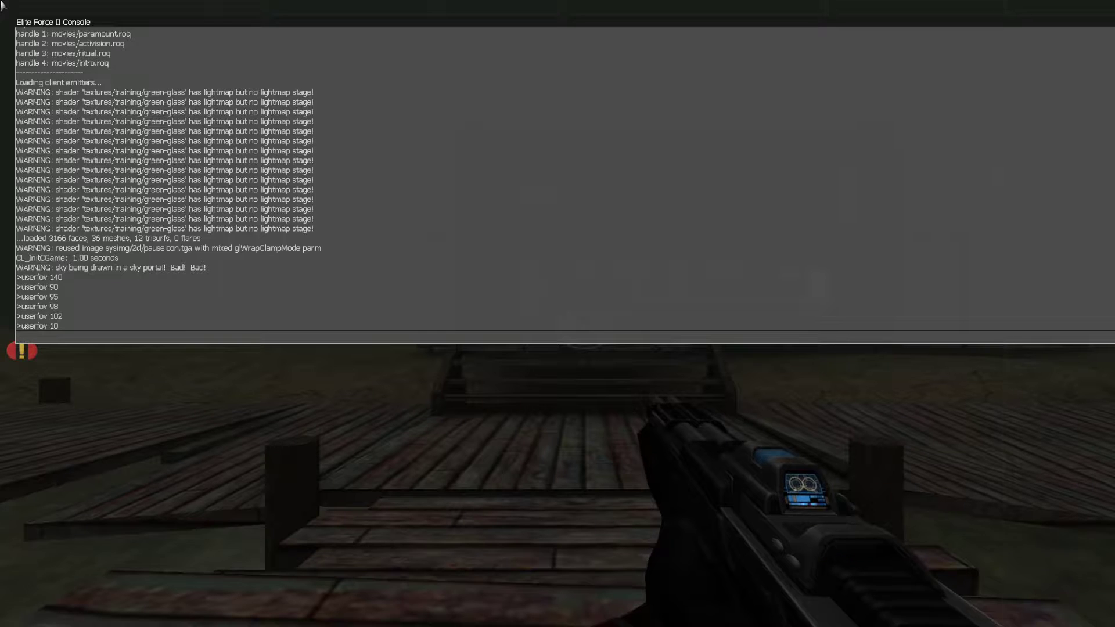
{"action": "key", "text": "Return"}
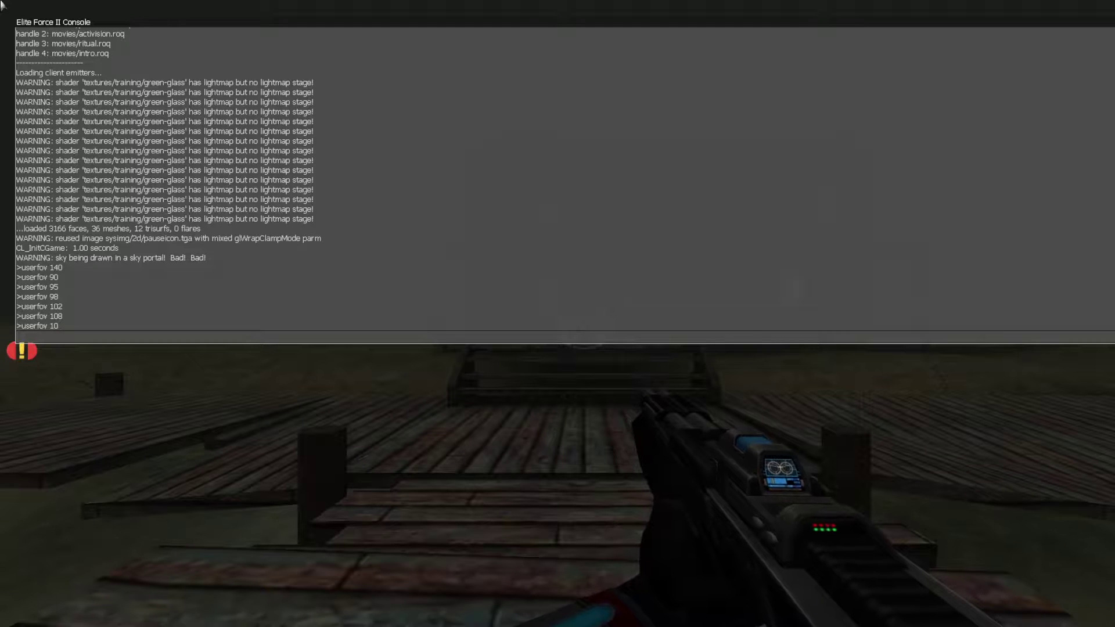
{"action": "key", "text": "Return"}
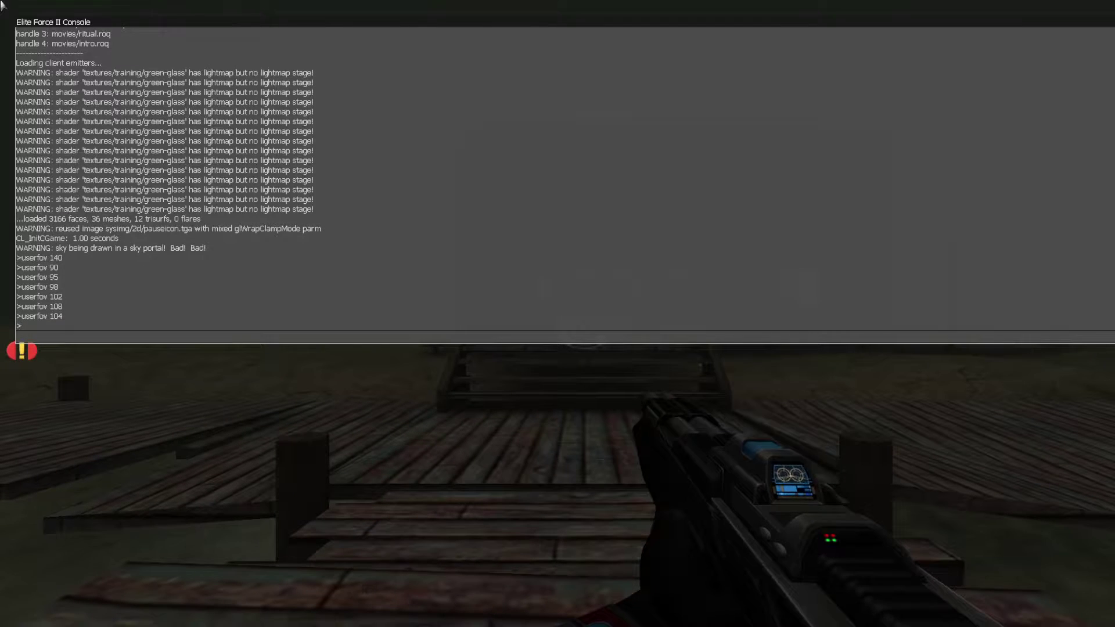
- Close the console and walk back from the house to judge the 104 view, then reopen the console
{"action": "key", "text": "grave"}
{"action": "mouse_move", "coordinate": [584, 328]}
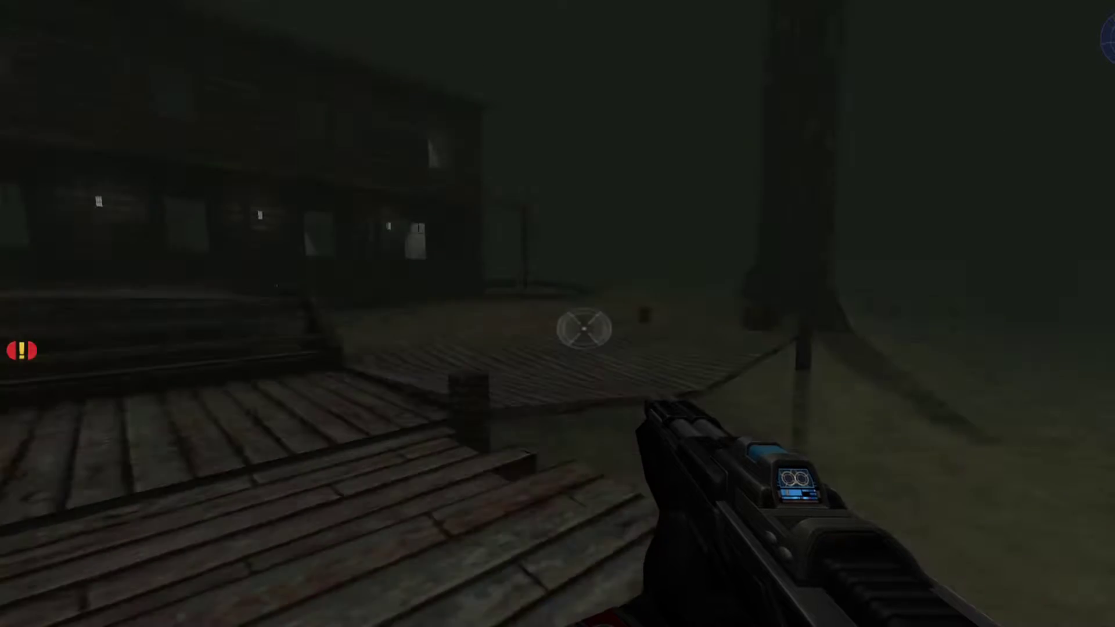
{"action": "key", "text": "s"}
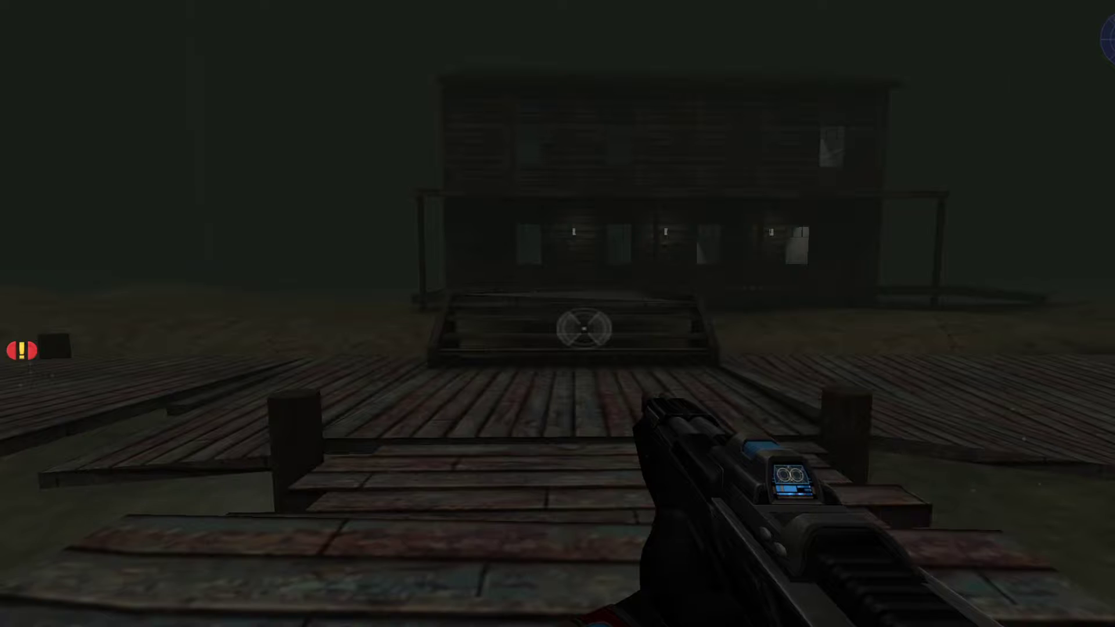
{"action": "key", "text": "grave"}
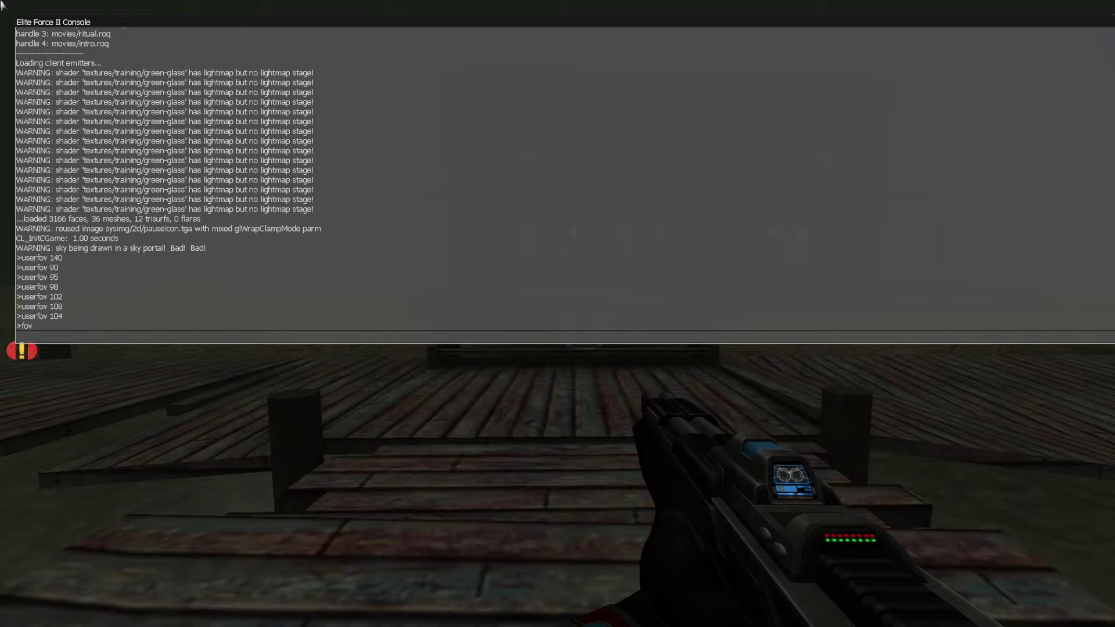
- Apply fov 140, then switch weapons and return to the COMP RIFLE to compare the view
{"action": "type", "text": "140"}
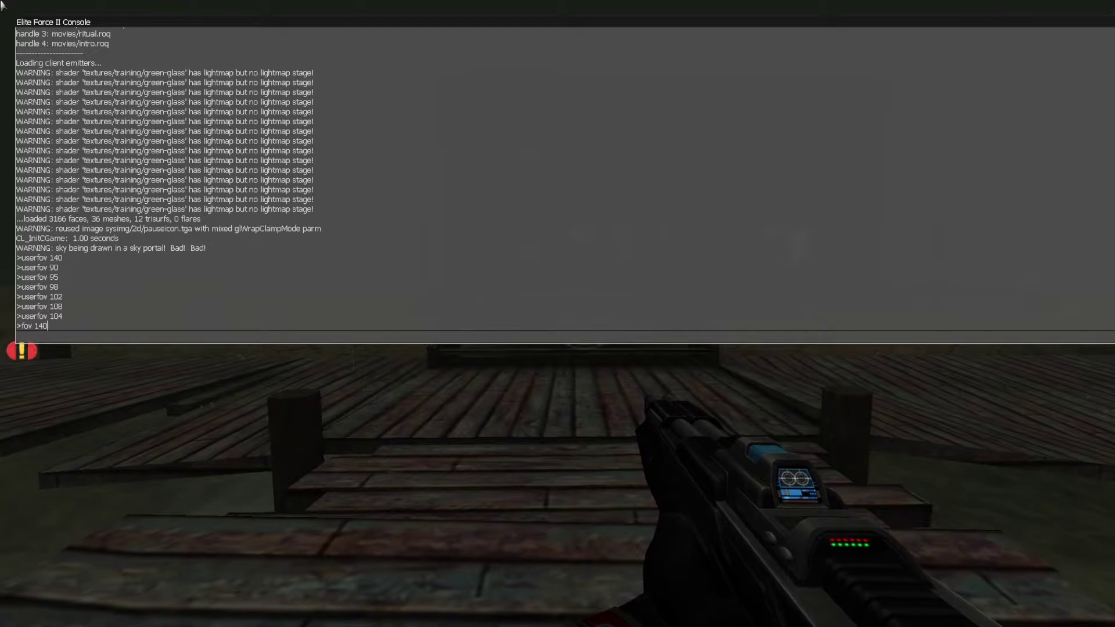
{"action": "key", "text": "Return"}
{"action": "key", "text": "grave"}
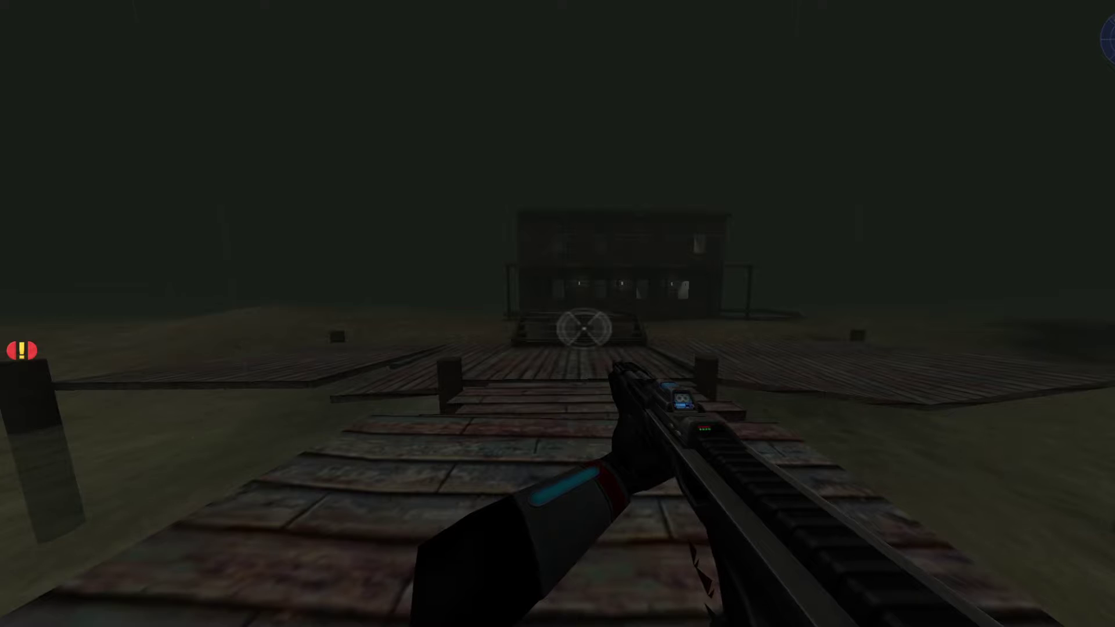
{"action": "key", "text": "2"}
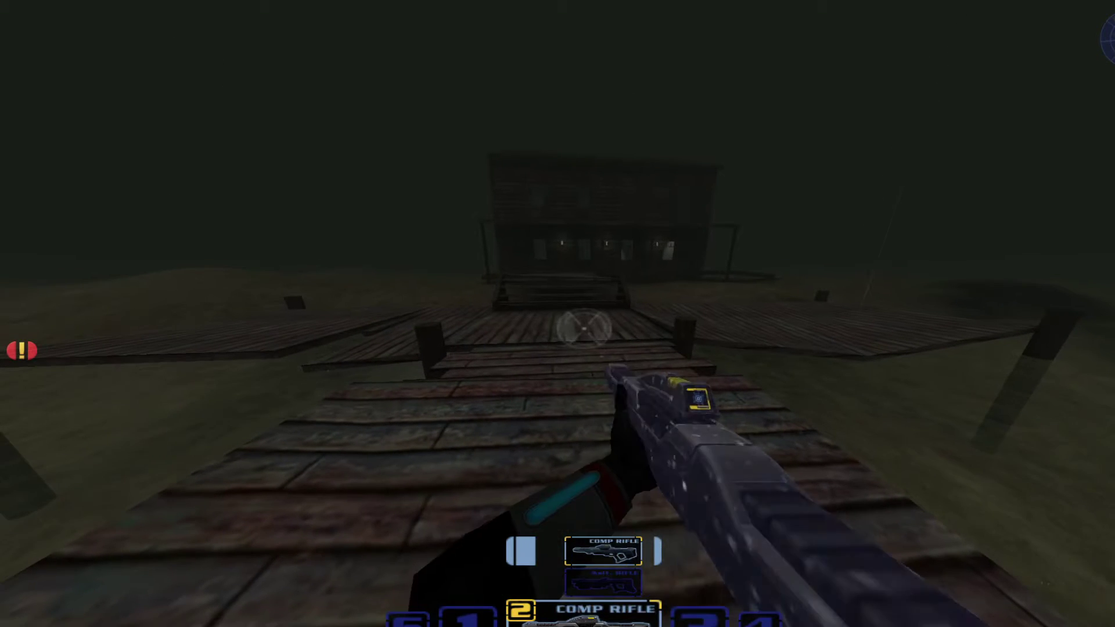
{"action": "key", "text": "1"}
{"action": "key", "text": "2"}
{"action": "key", "text": "2"}
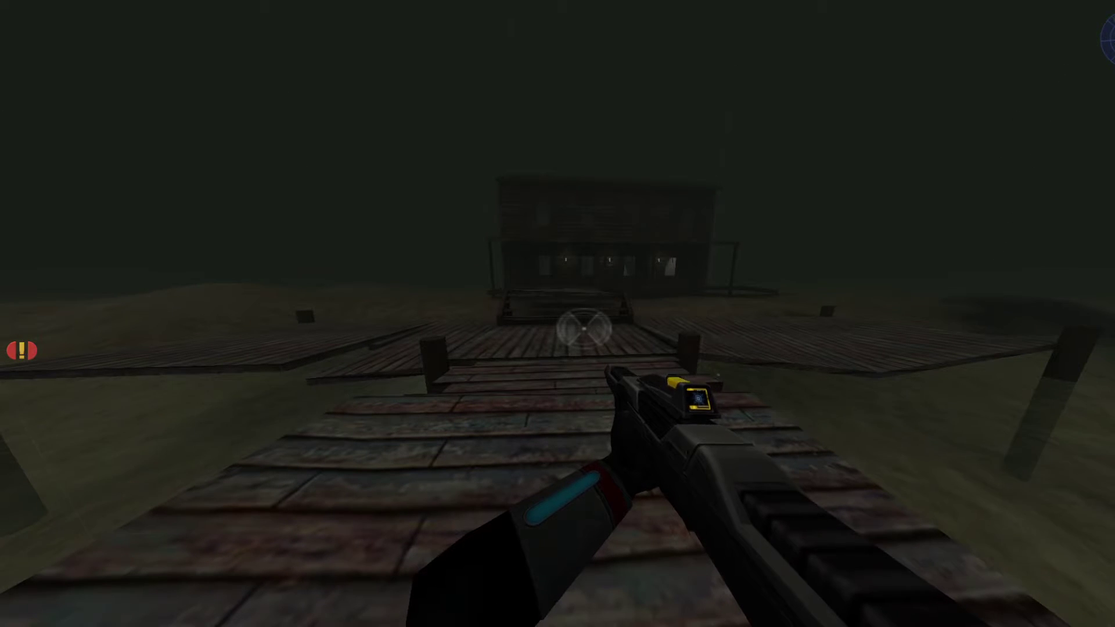
- Restore userfov 104 in the console and bring up the single player in-game menu
{"action": "key", "text": "grave"}
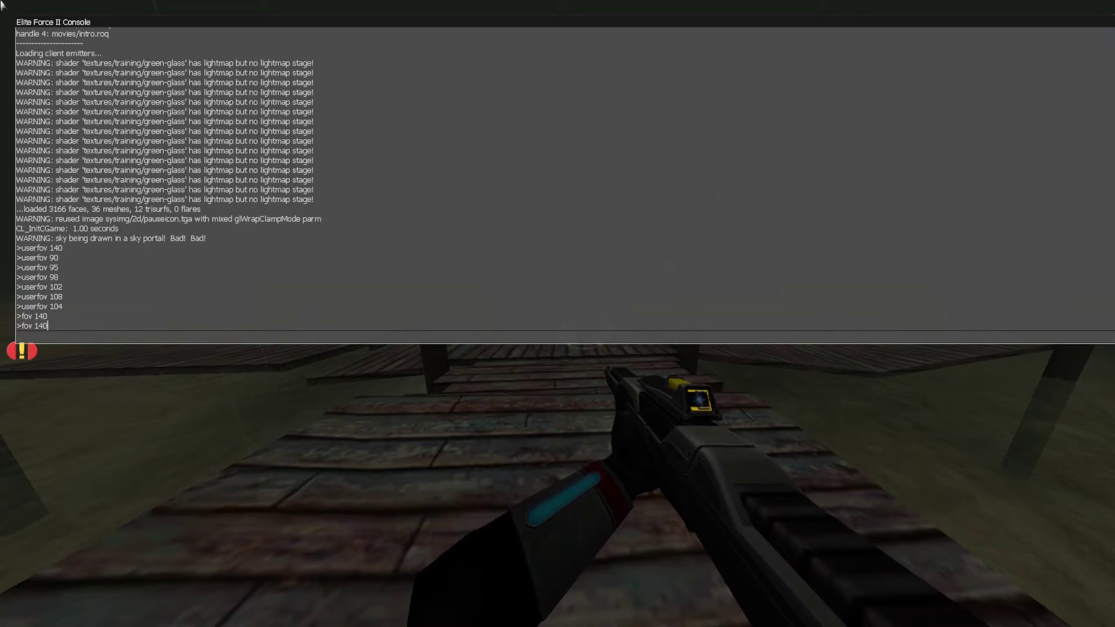
{"action": "key", "text": "BackSpace"}
{"action": "key", "text": "BackSpace"}
{"action": "key", "text": "BackSpace"}
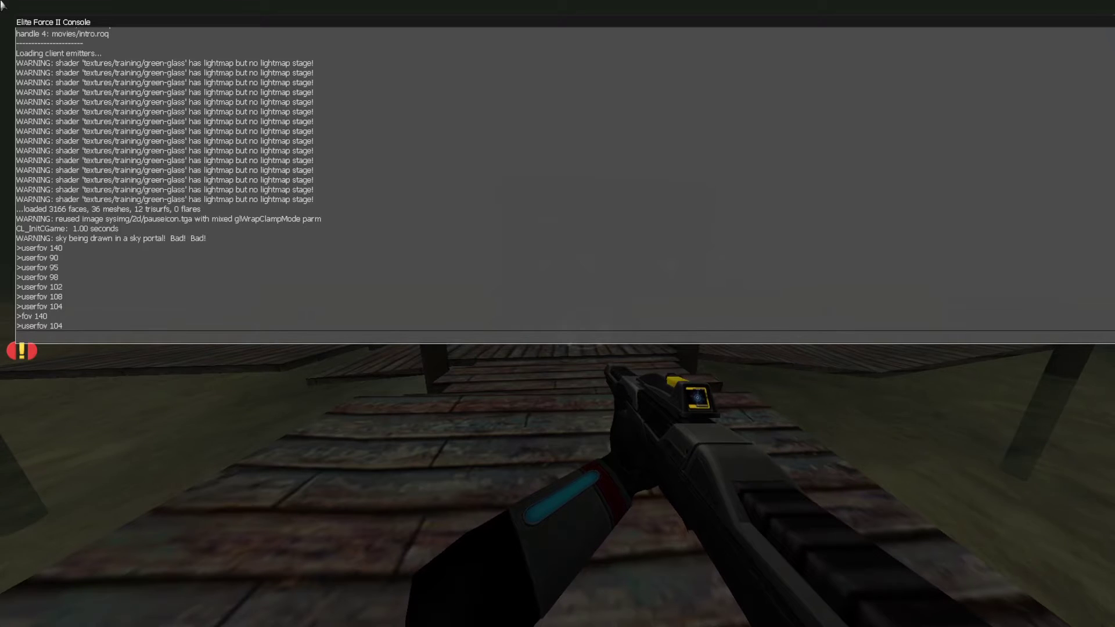
{"action": "key", "text": "Return"}
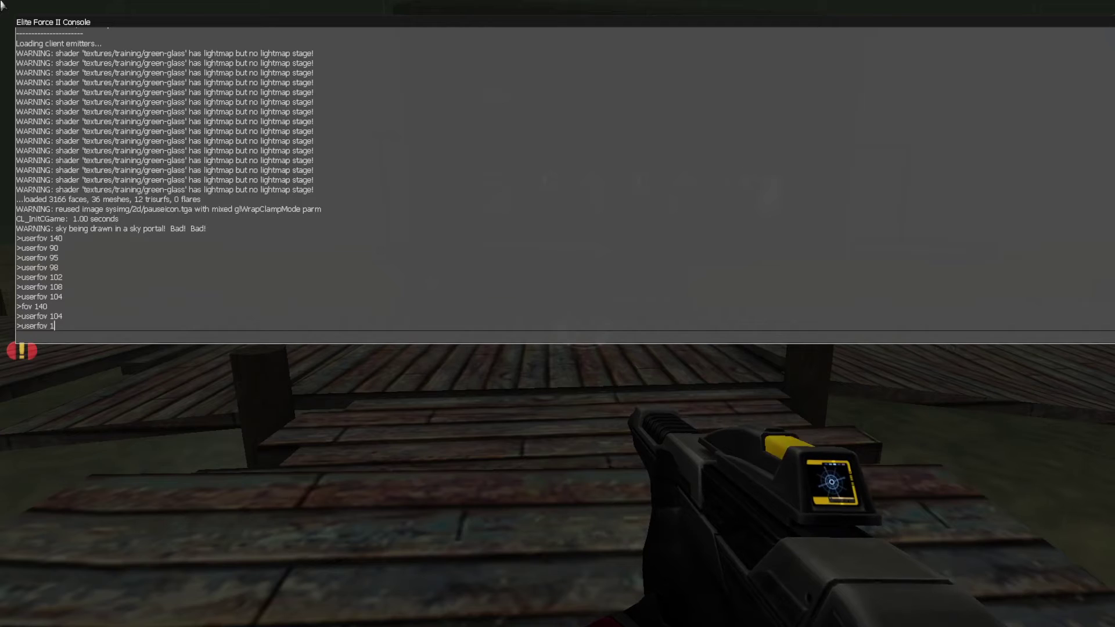
{"action": "key", "text": "grave"}
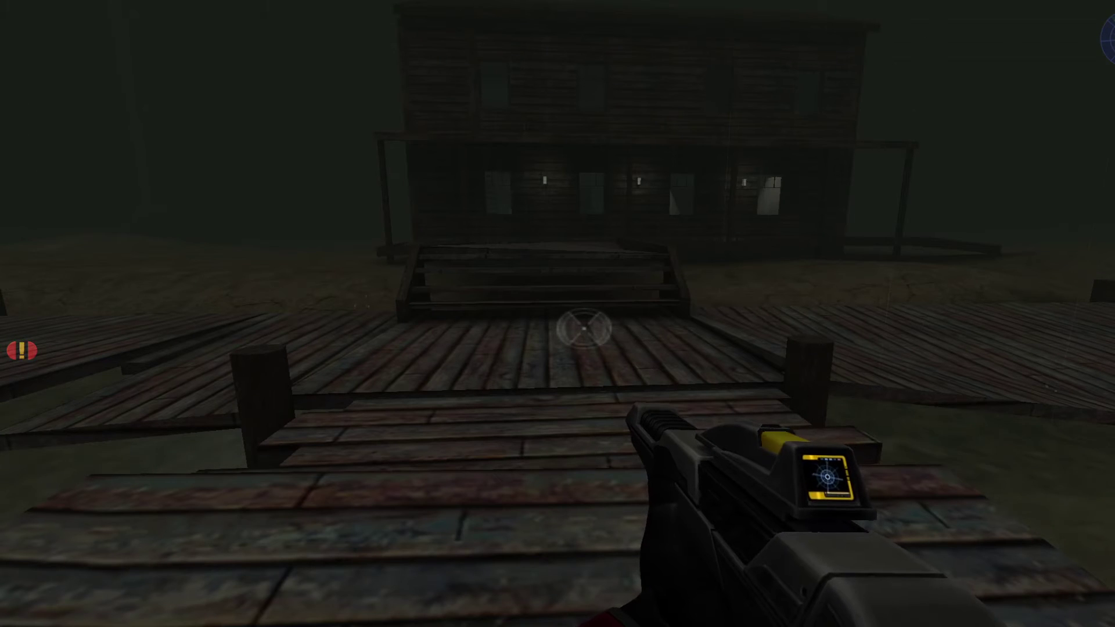
{"action": "key", "text": "Escape"}
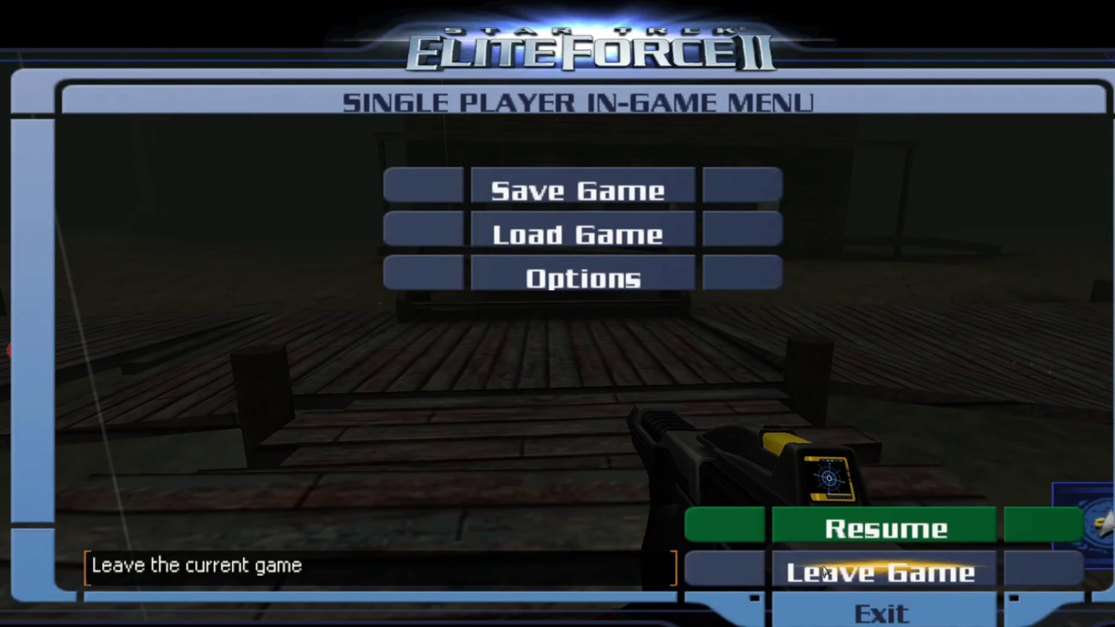